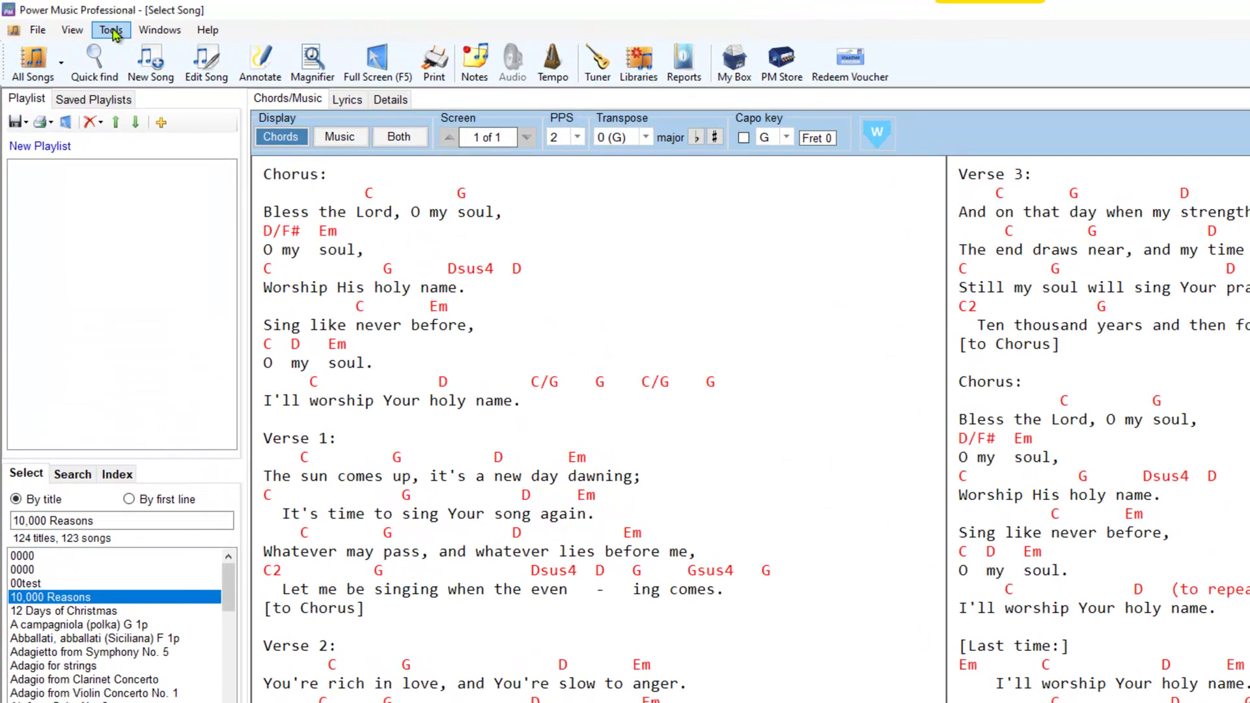
In the page turning settings, set the maximum lines on a page before the warning to 40 and save
{"action": "left_click", "coordinate": [112, 32]}
{"action": "left_click", "coordinate": [160, 143]}
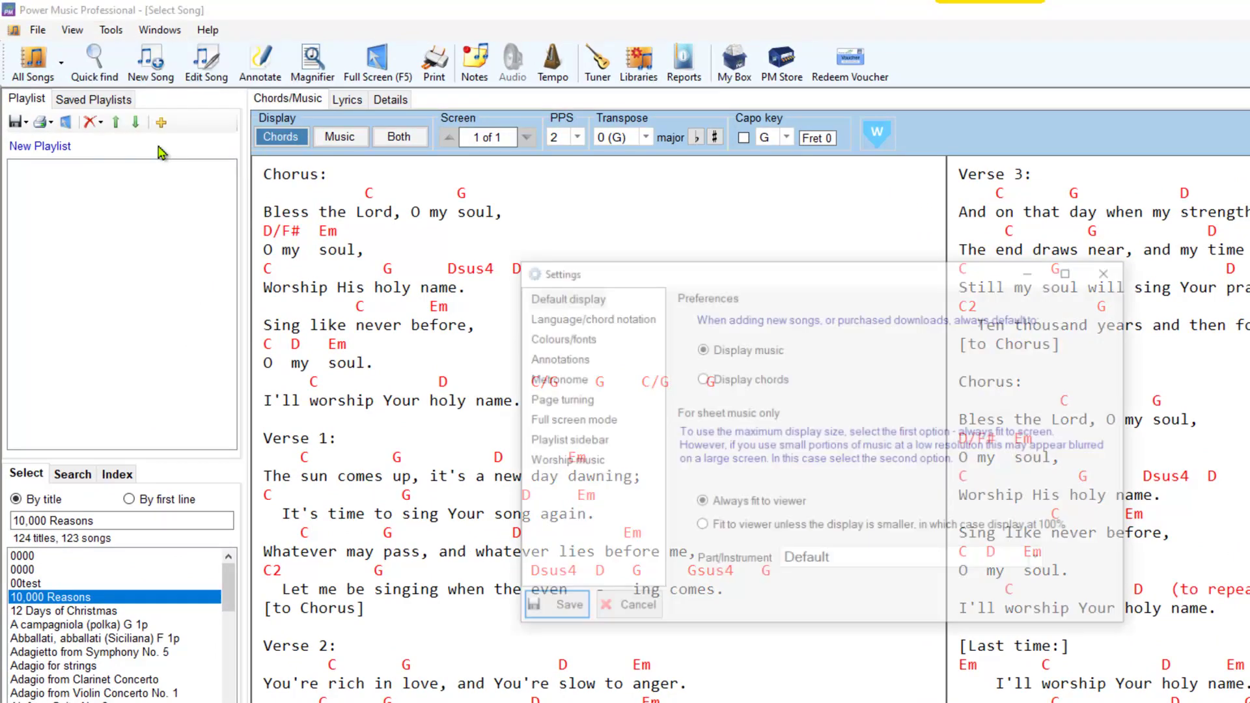
{"action": "left_click", "coordinate": [573, 407]}
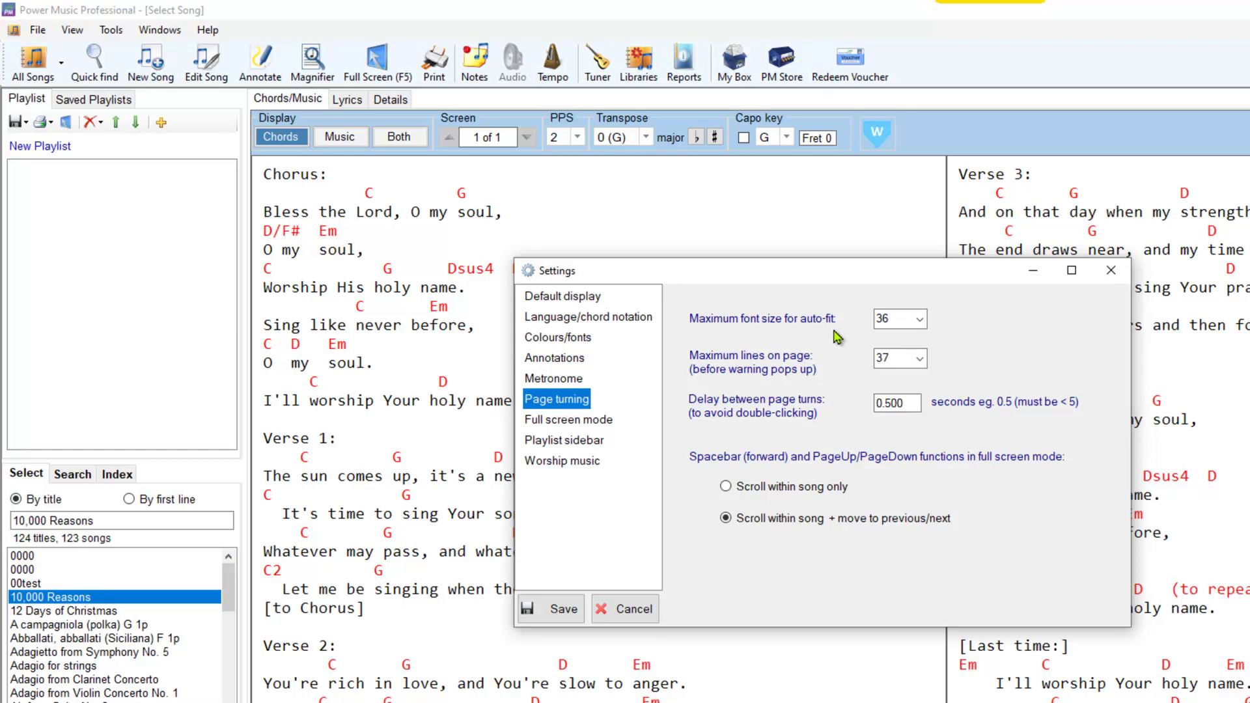
{"action": "left_click", "coordinate": [919, 319]}
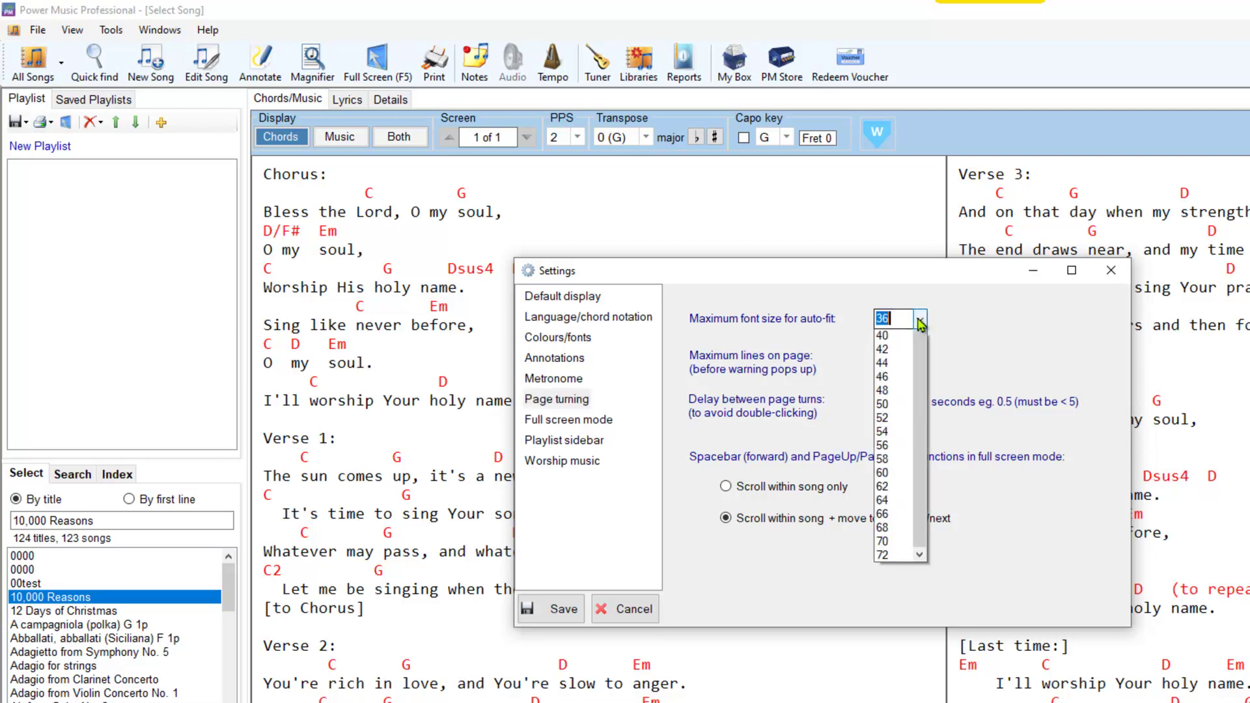
{"action": "left_click", "coordinate": [1033, 331]}
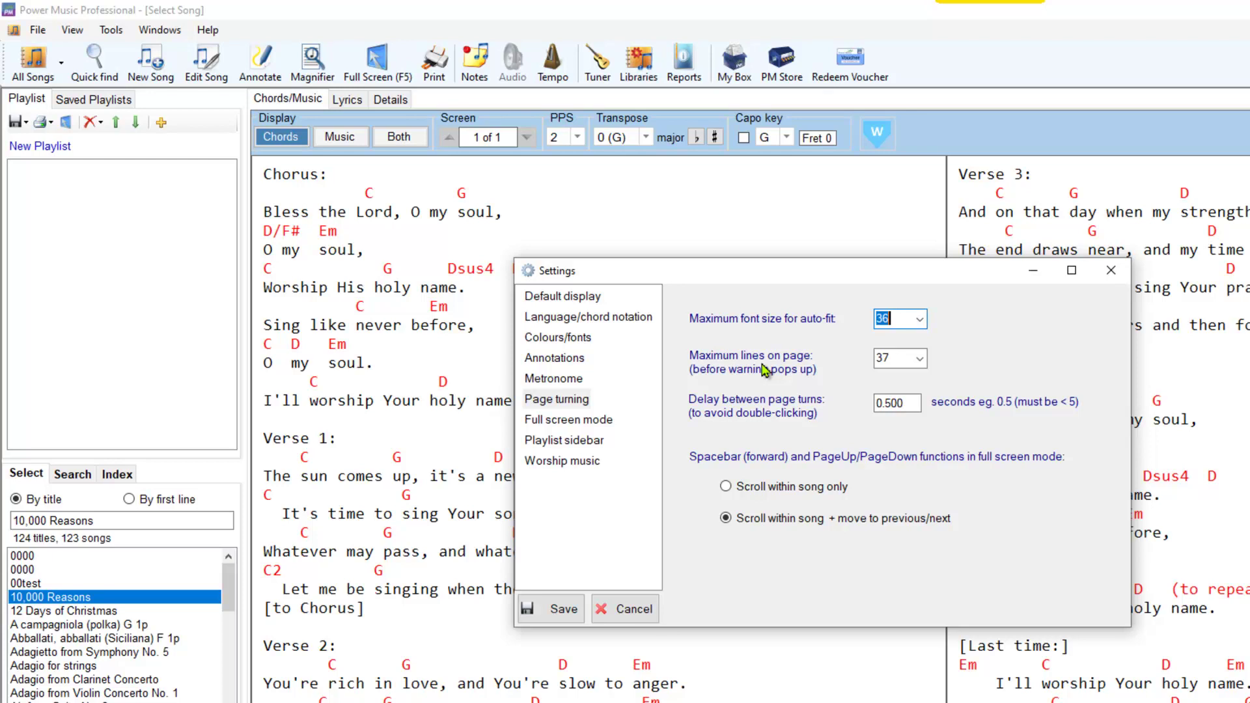
{"action": "left_click", "coordinate": [922, 360]}
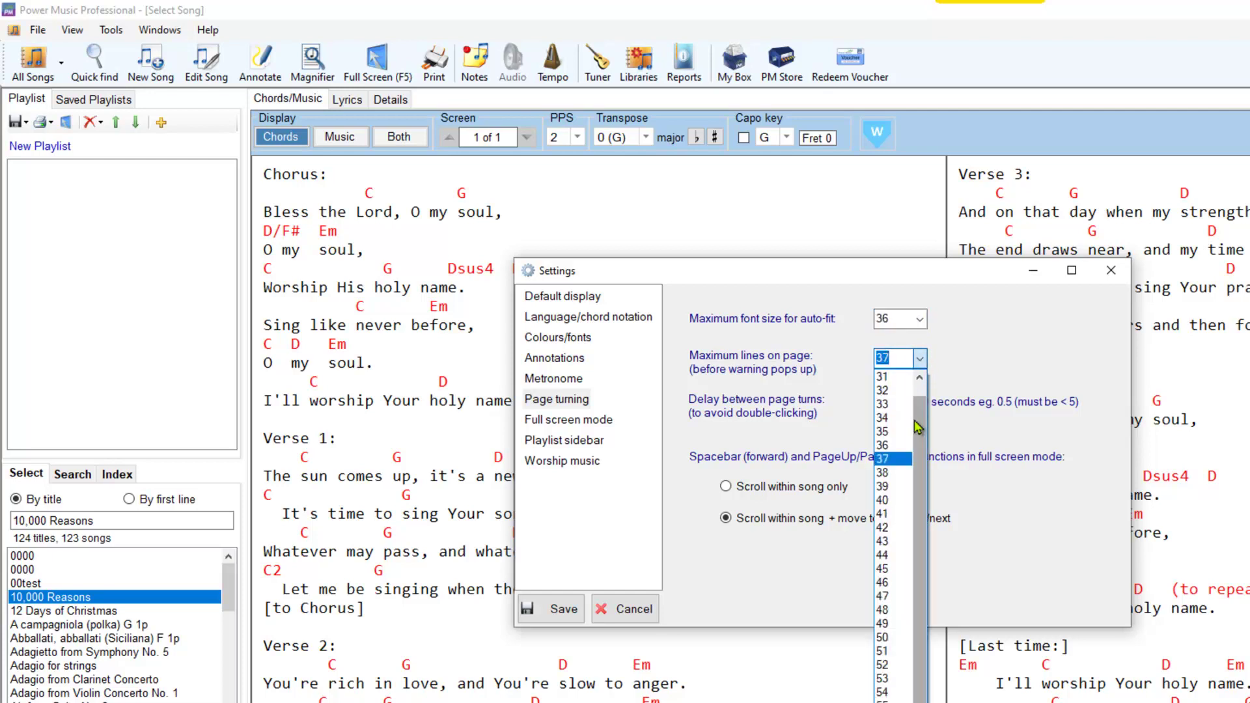
{"action": "left_click", "coordinate": [899, 507]}
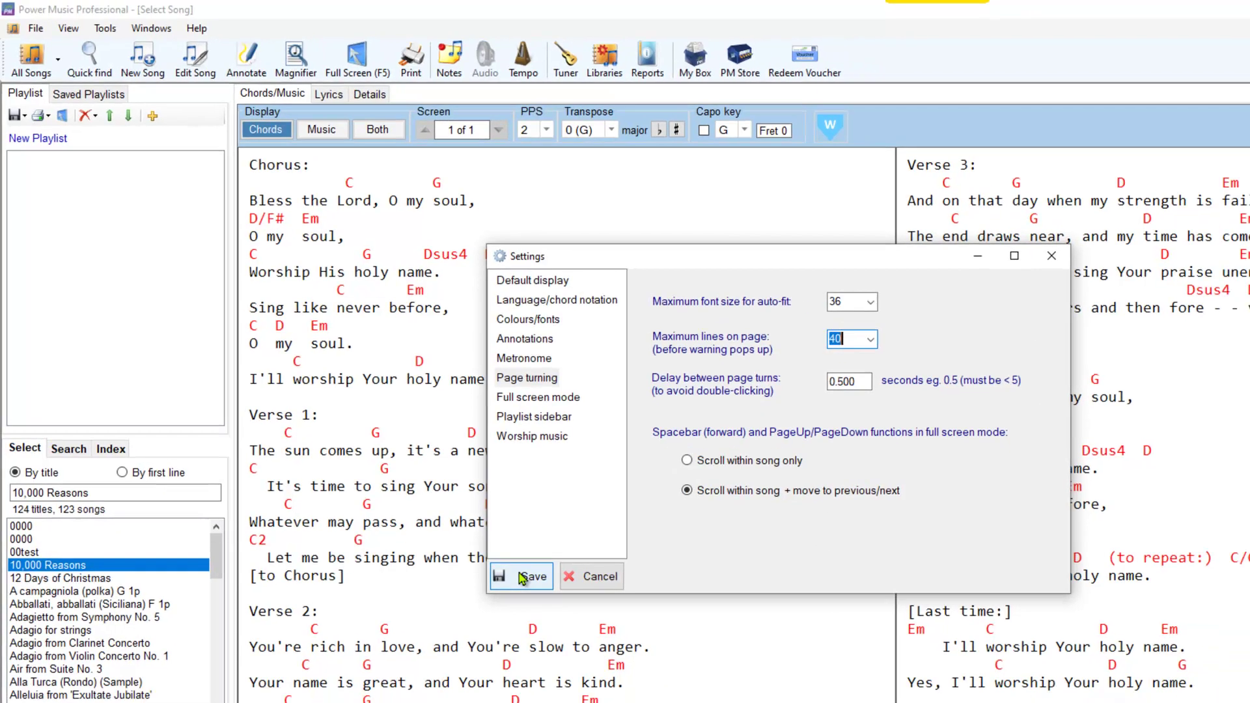
{"action": "left_click", "coordinate": [547, 608]}
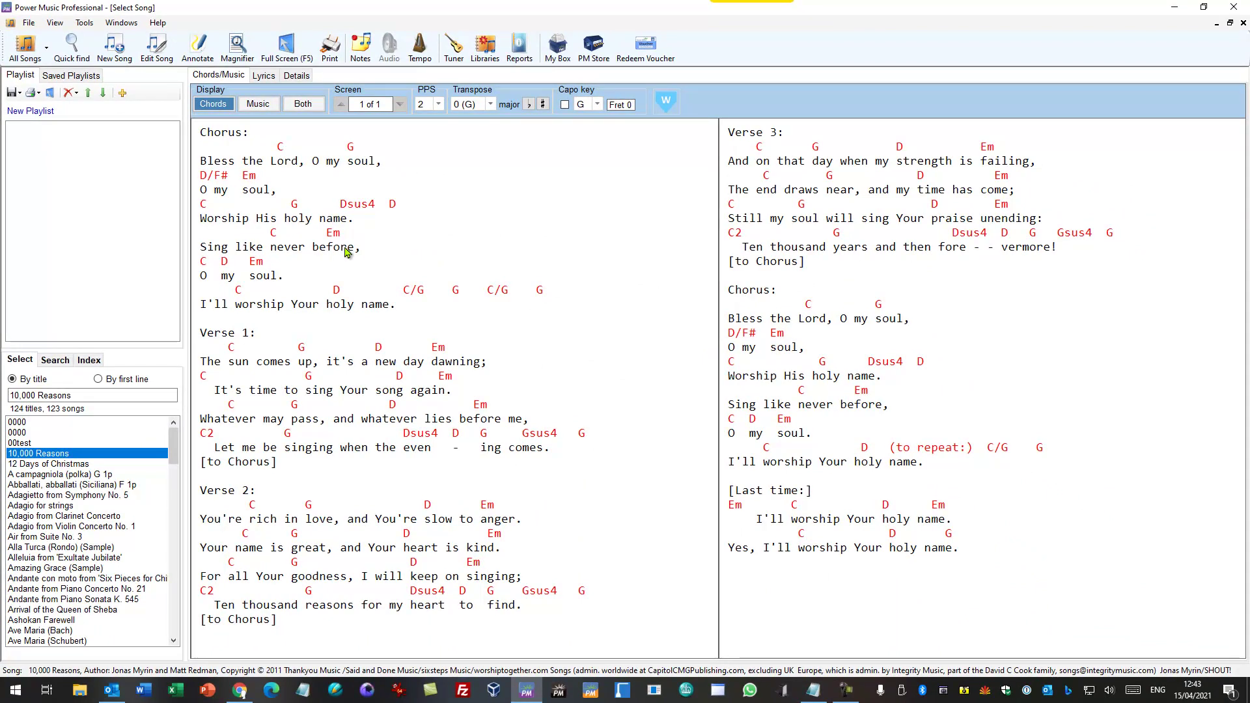
Start a new song and copy the entire text of PMsample.txt from Notepad
{"action": "left_click", "coordinate": [113, 47]}
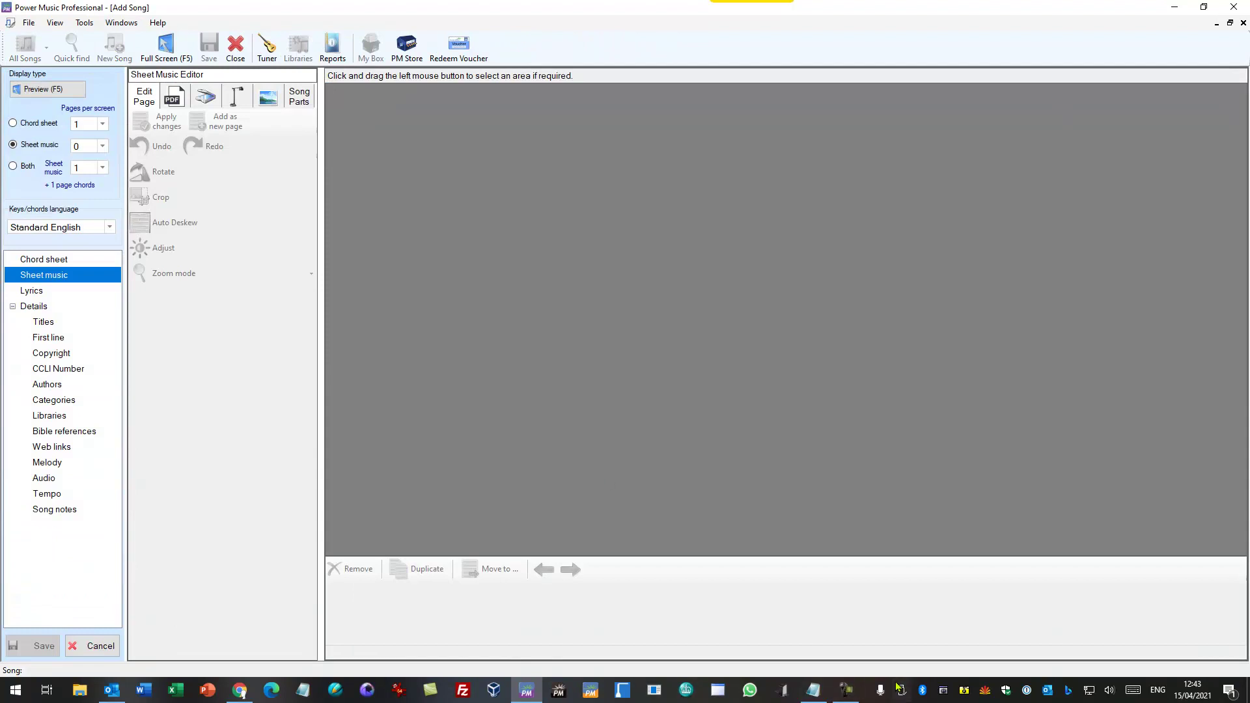
{"action": "left_click", "coordinate": [813, 690]}
{"action": "left_click", "coordinate": [517, 454]}
{"action": "scroll", "coordinate": [353, 340], "scroll_direction": "up", "scroll_amount": 7}
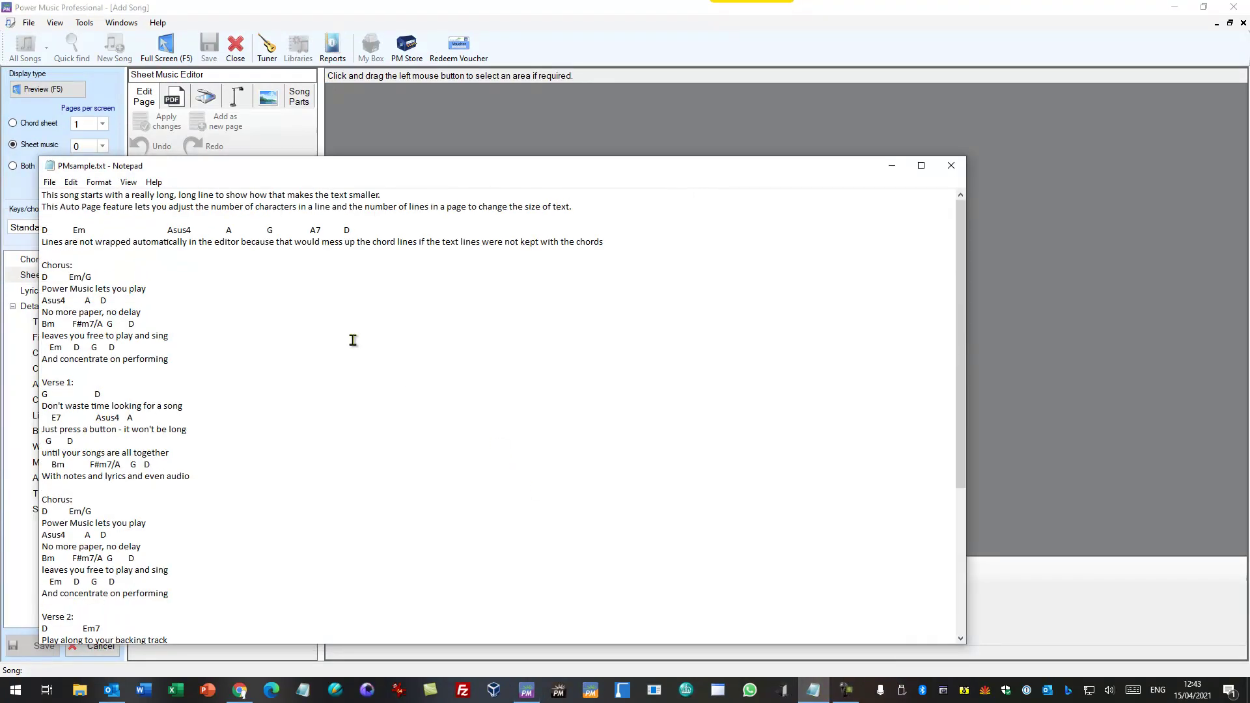
{"action": "key", "text": "ctrl+a"}
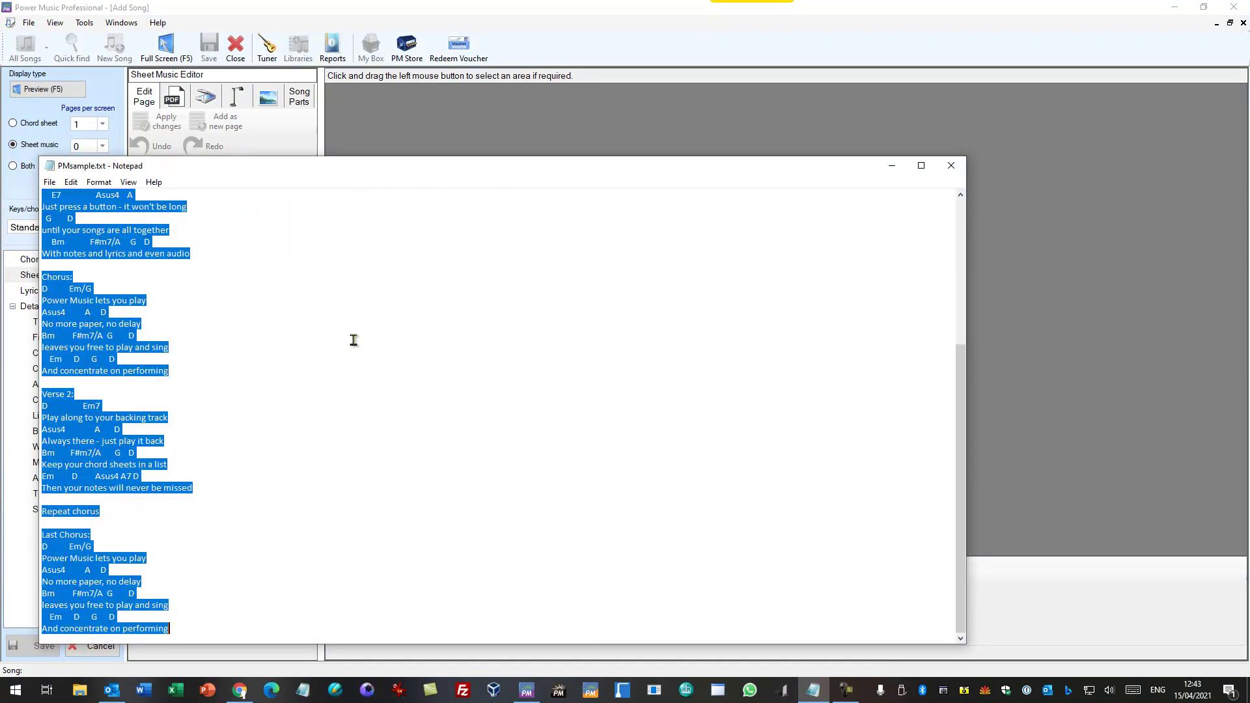
{"action": "left_click", "coordinate": [892, 166]}
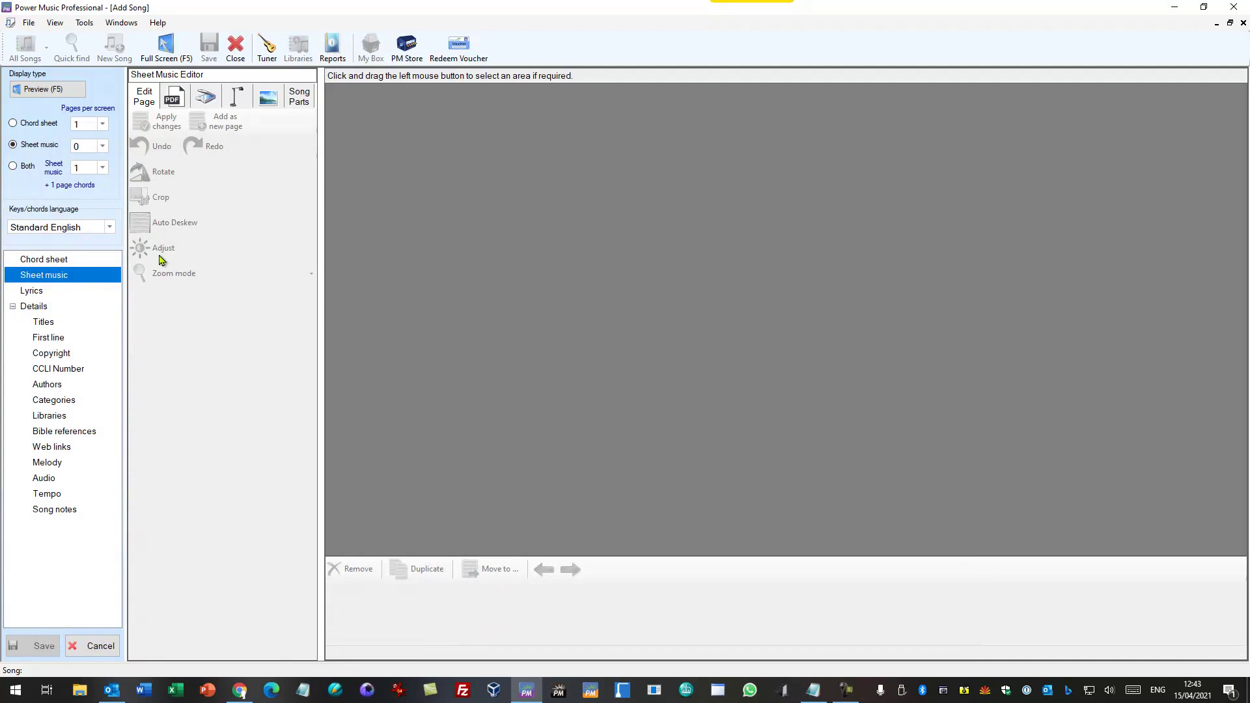
Paste the copied song text into the new song's chord sheet and look through it from start to end
{"action": "left_click", "coordinate": [56, 260]}
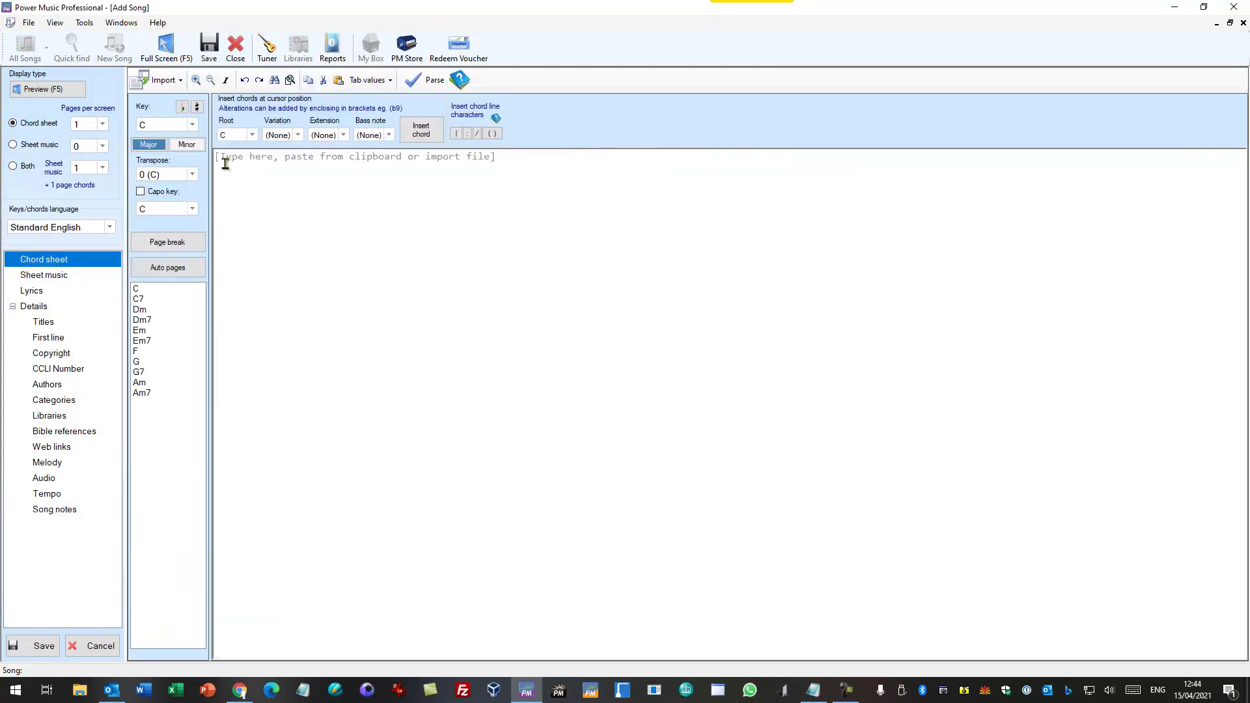
{"action": "left_click", "coordinate": [225, 164]}
{"action": "key", "text": "ctrl+v"}
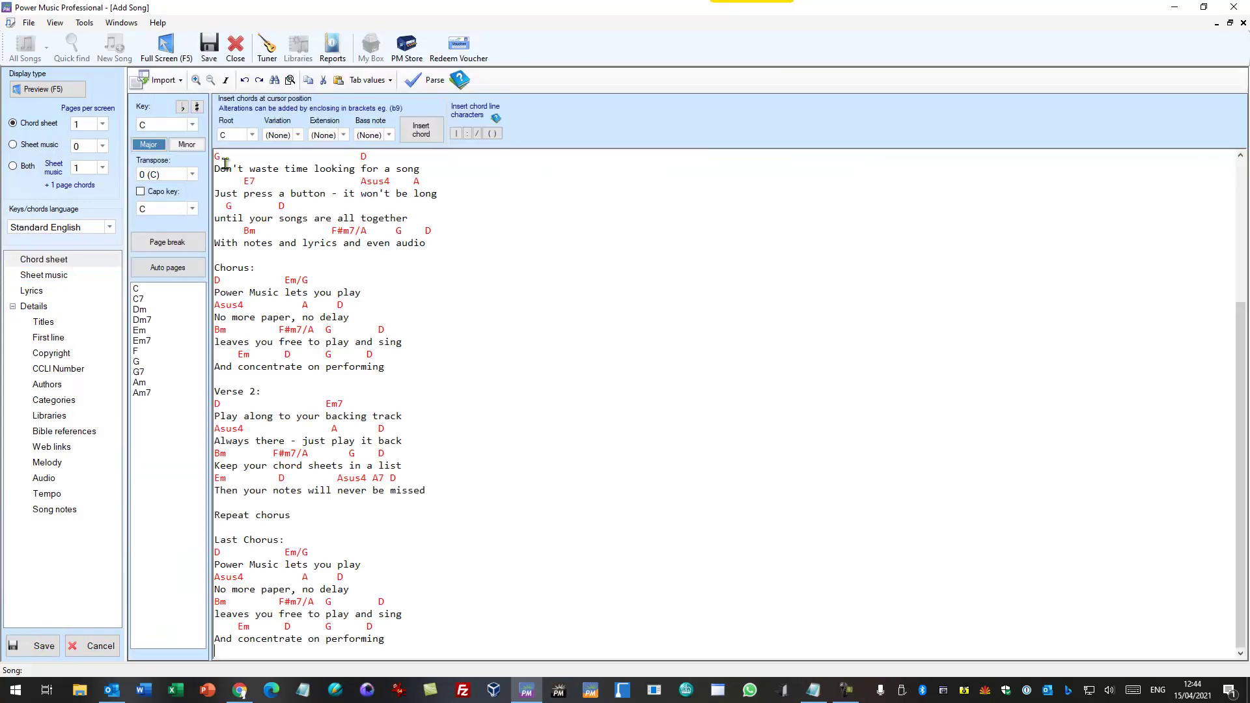
{"action": "scroll", "coordinate": [405, 275], "scroll_direction": "up", "scroll_amount": 6}
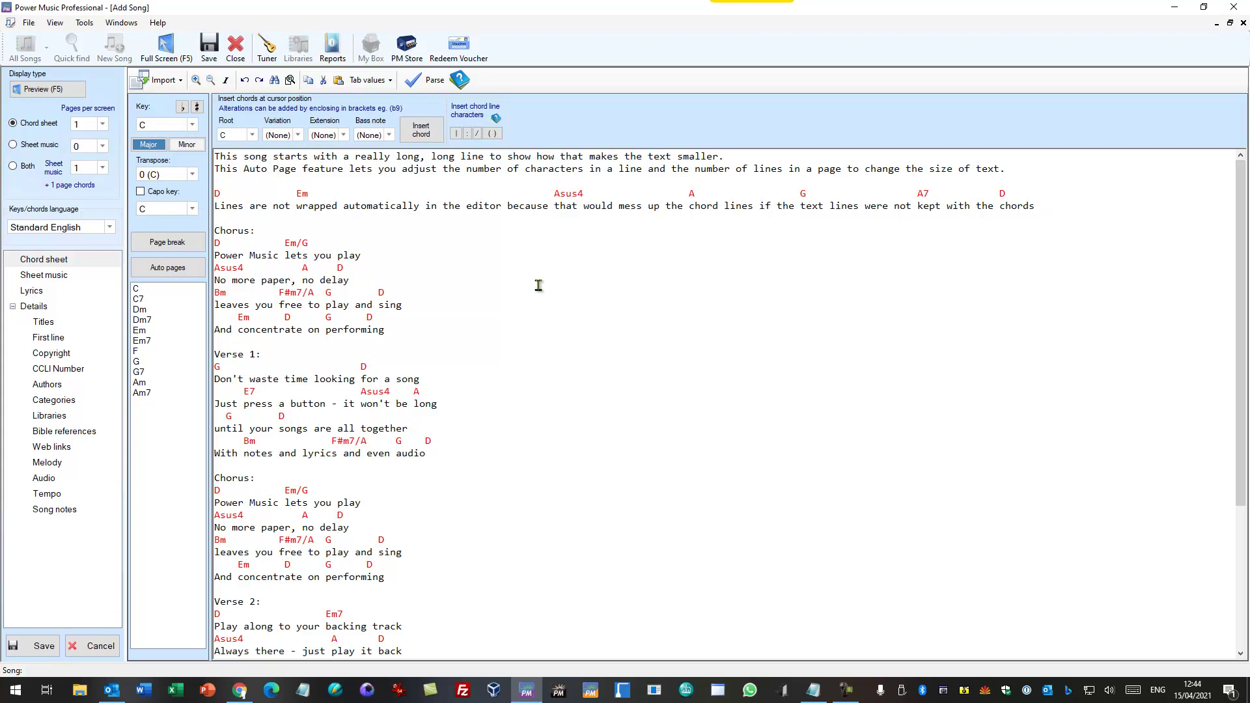
{"action": "scroll", "coordinate": [592, 304], "scroll_direction": "down", "scroll_amount": 6}
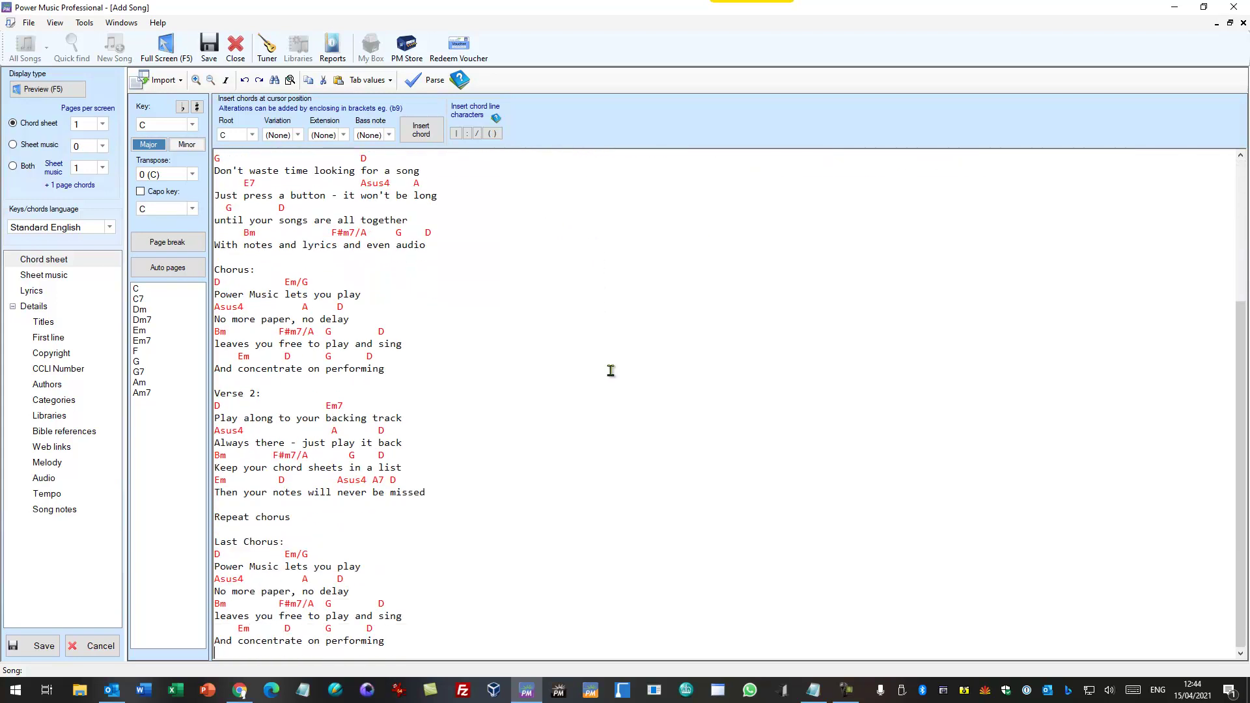
{"action": "scroll", "coordinate": [611, 370], "scroll_direction": "up", "scroll_amount": 6}
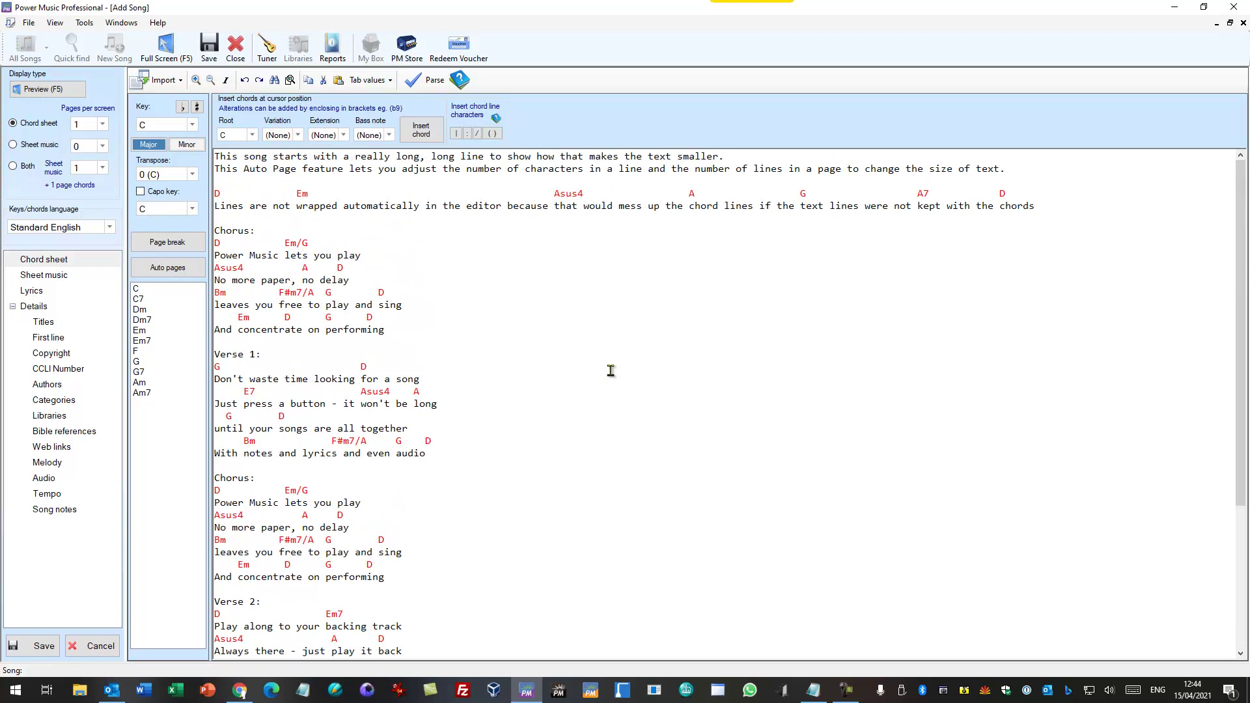
Preview the chord sheet in full screen as a single page, dismissing the page size warning, and return to the editor
{"action": "left_click", "coordinate": [37, 93]}
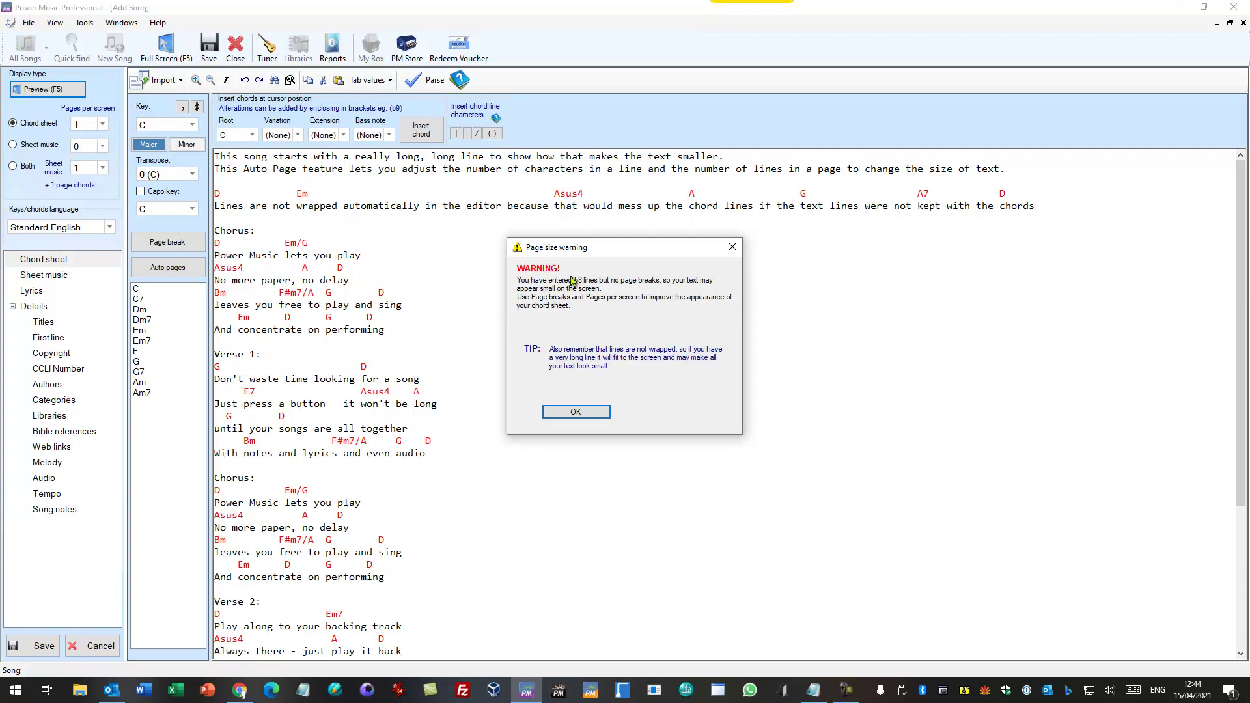
{"action": "left_click", "coordinate": [577, 415]}
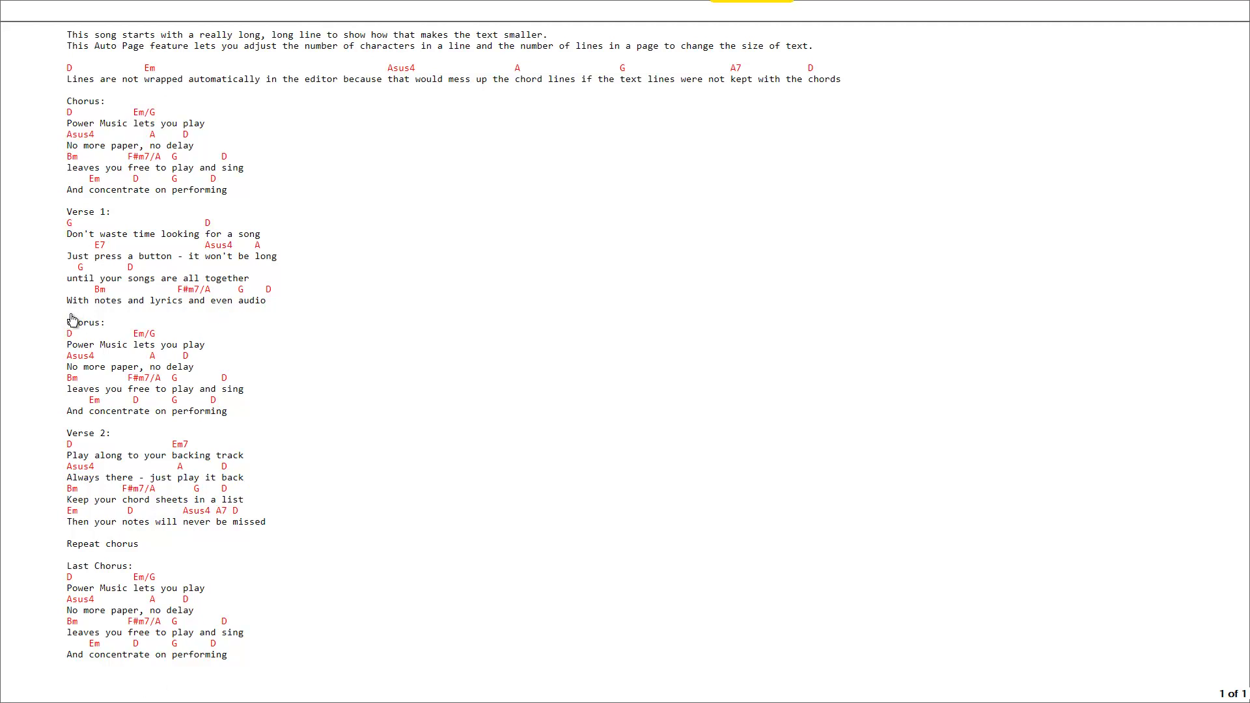
{"action": "key", "text": "Escape"}
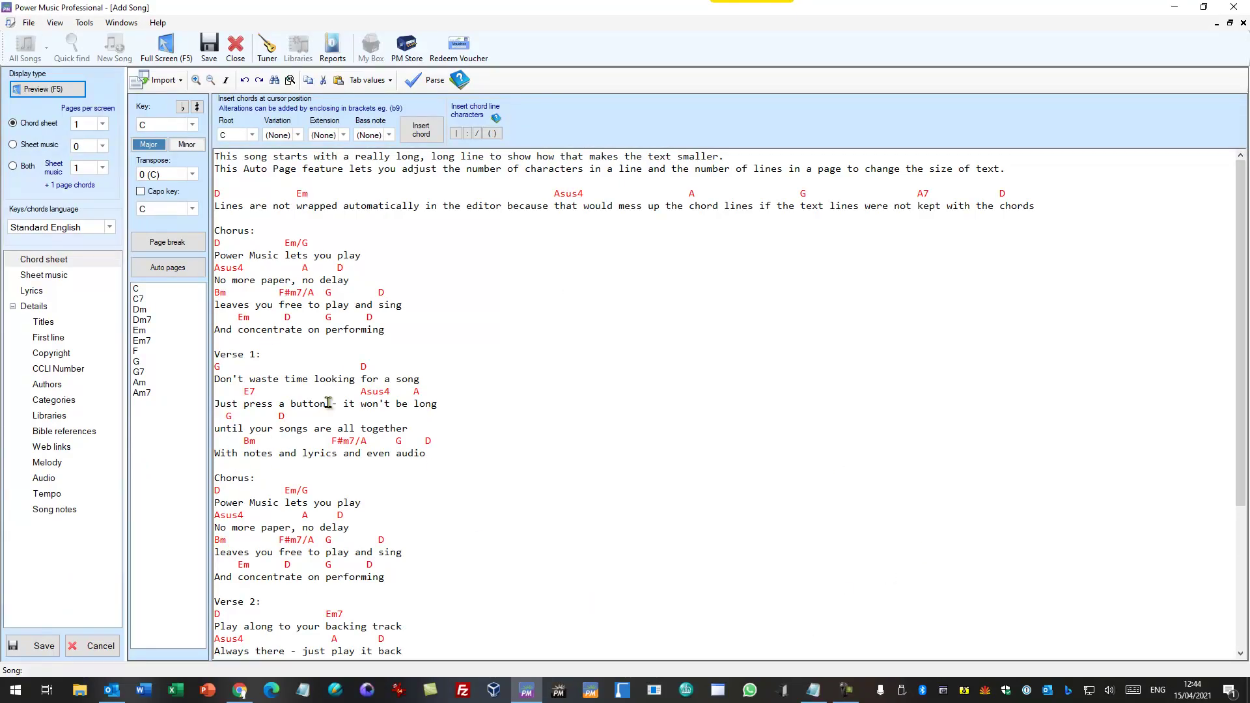
Insert a page break before Verse 2 and preview the chord sheet with two pages per screen
{"action": "left_click", "coordinate": [228, 588]}
{"action": "left_click", "coordinate": [181, 243]}
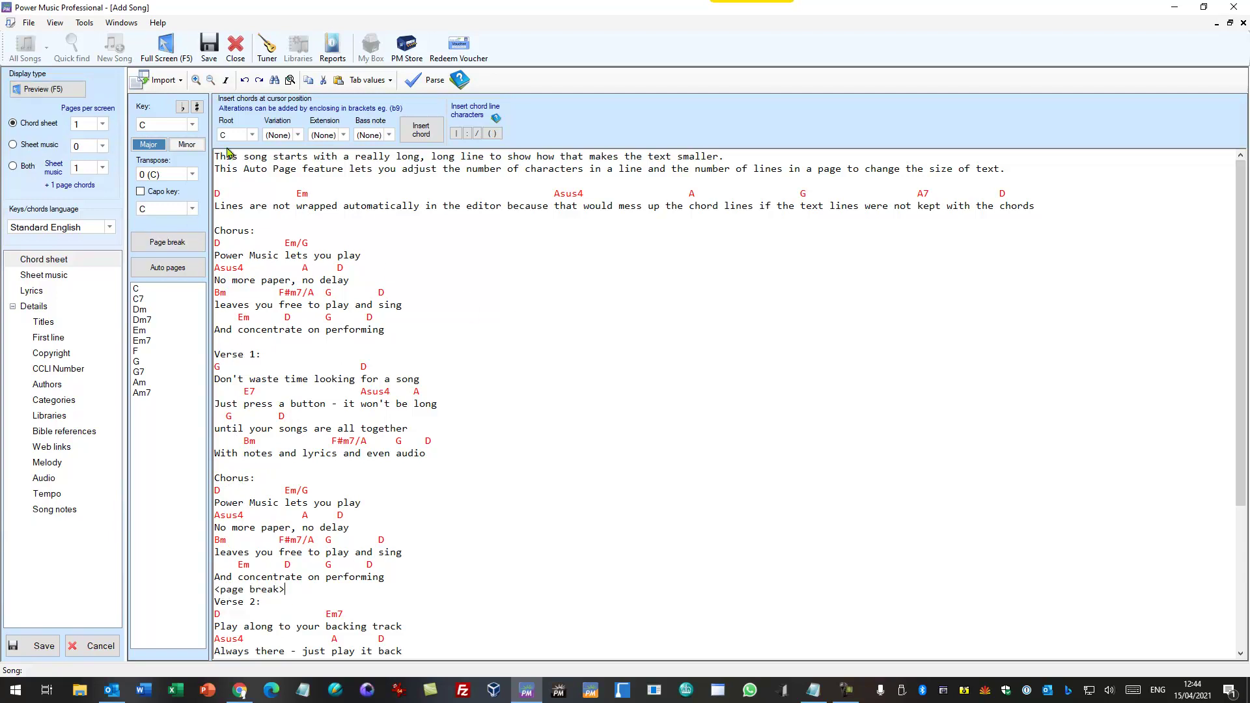
{"action": "left_click", "coordinate": [103, 125]}
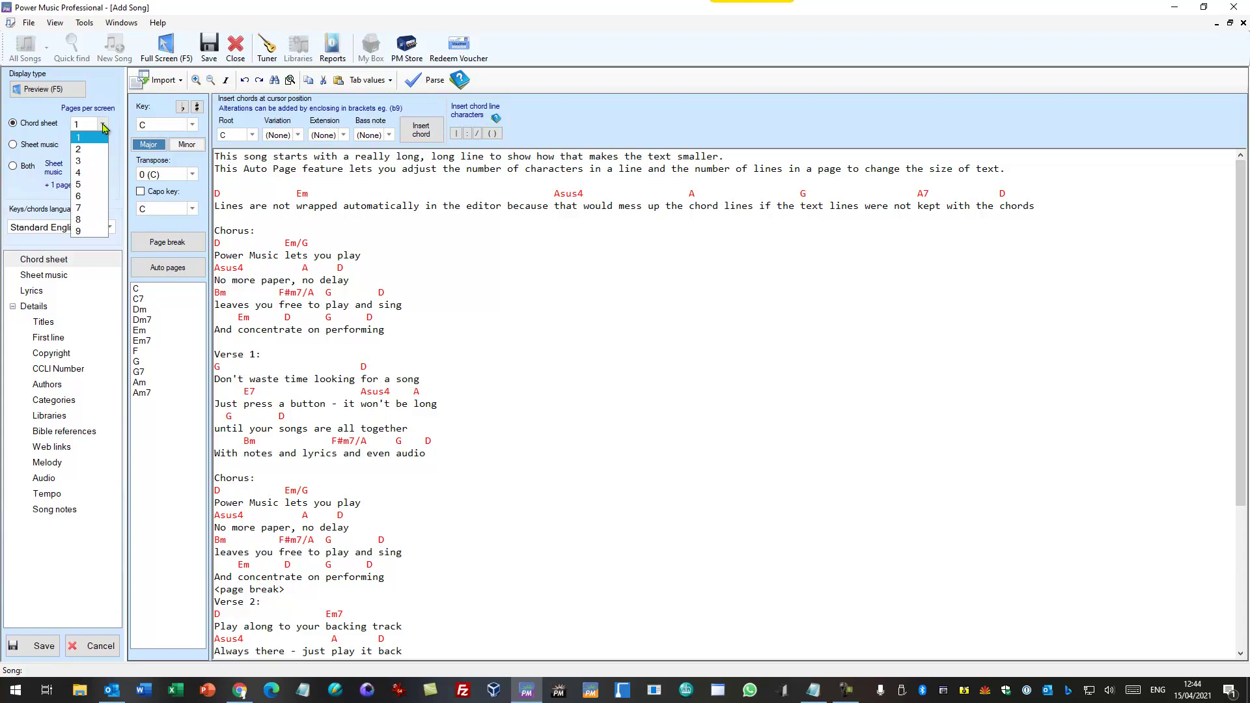
{"action": "left_click", "coordinate": [82, 149]}
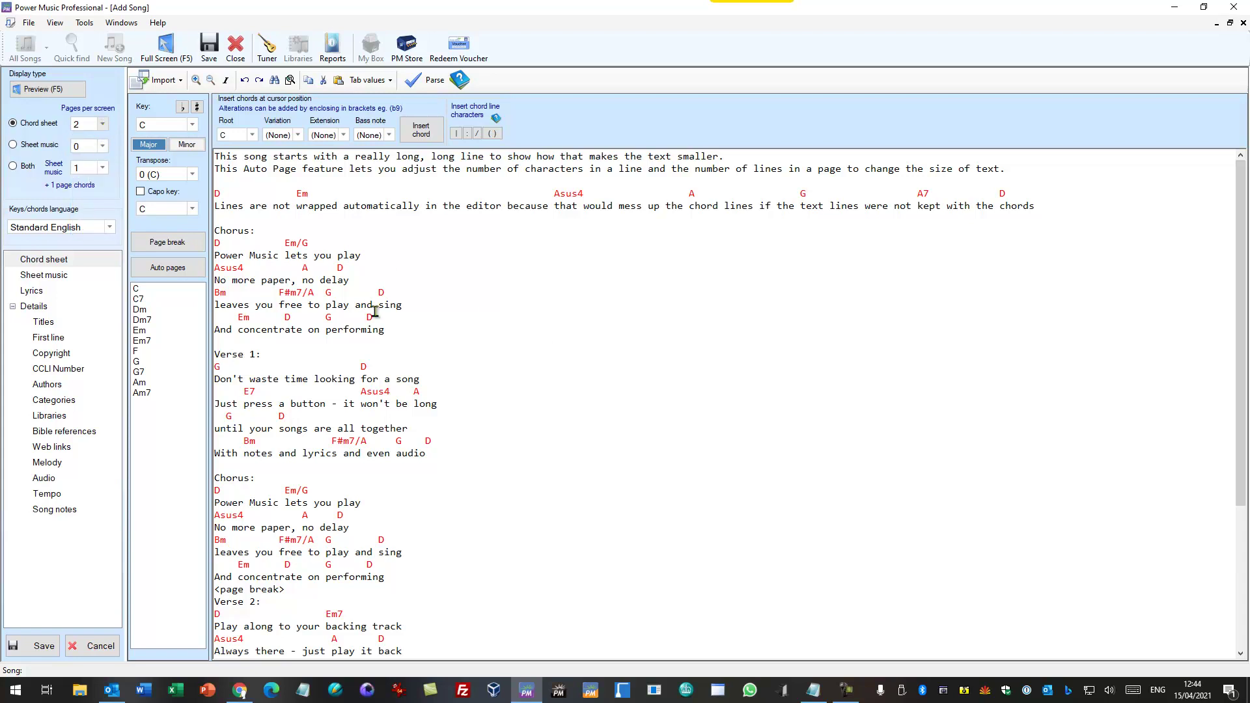
{"action": "left_click", "coordinate": [64, 91]}
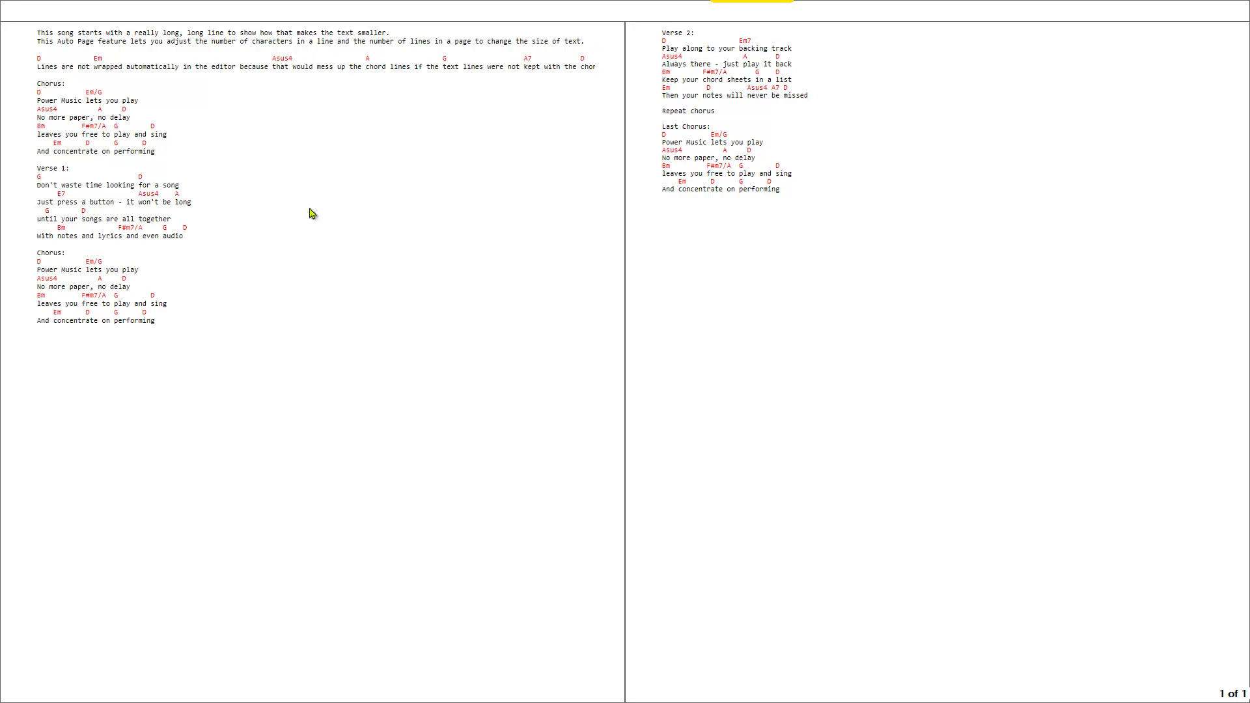
{"action": "left_click", "coordinate": [14, 10]}
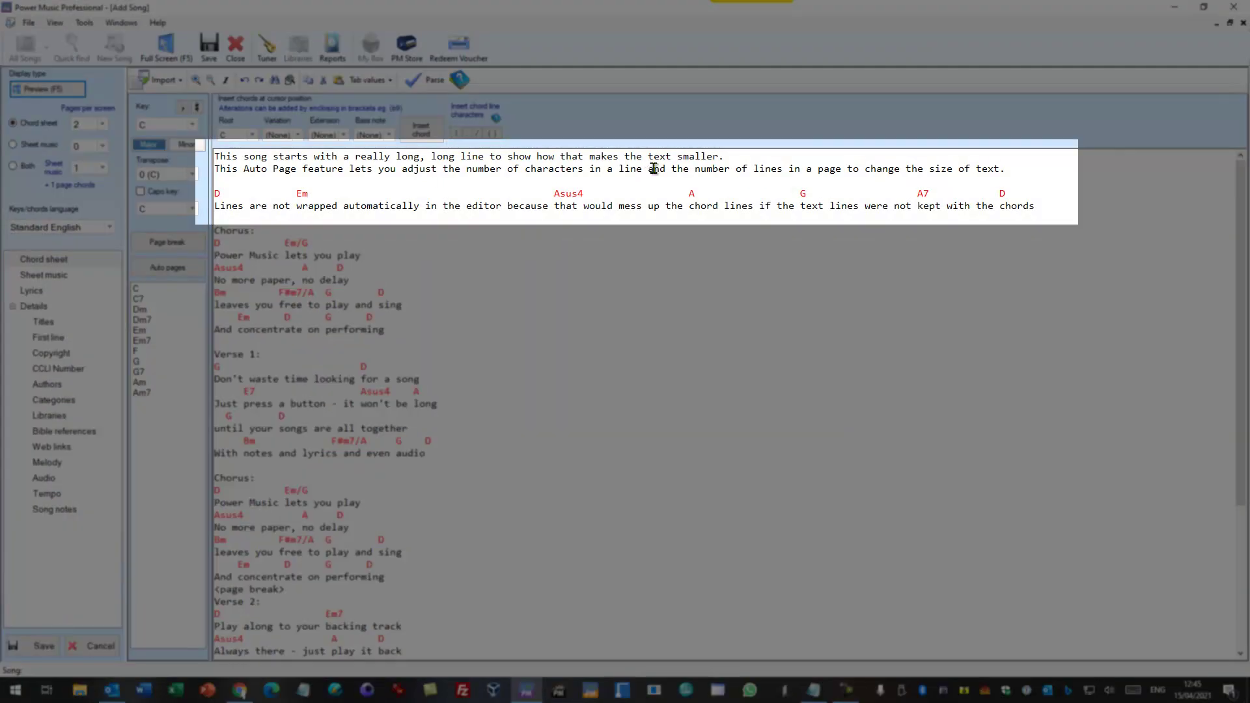
Try to shorten the long opening lines by splitting the second one before "line" and the lyric under the chords before "mess"
{"action": "left_click", "coordinate": [620, 169]}
{"action": "key", "text": "Return"}
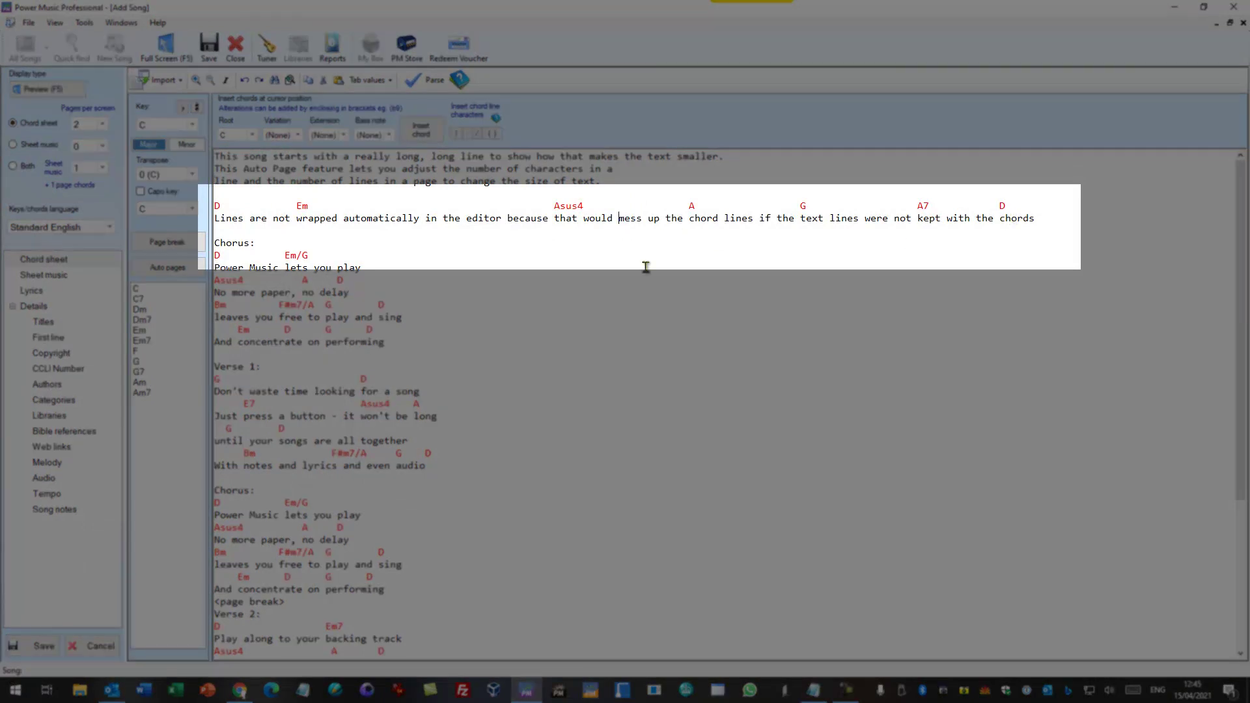
{"action": "key", "text": "Return"}
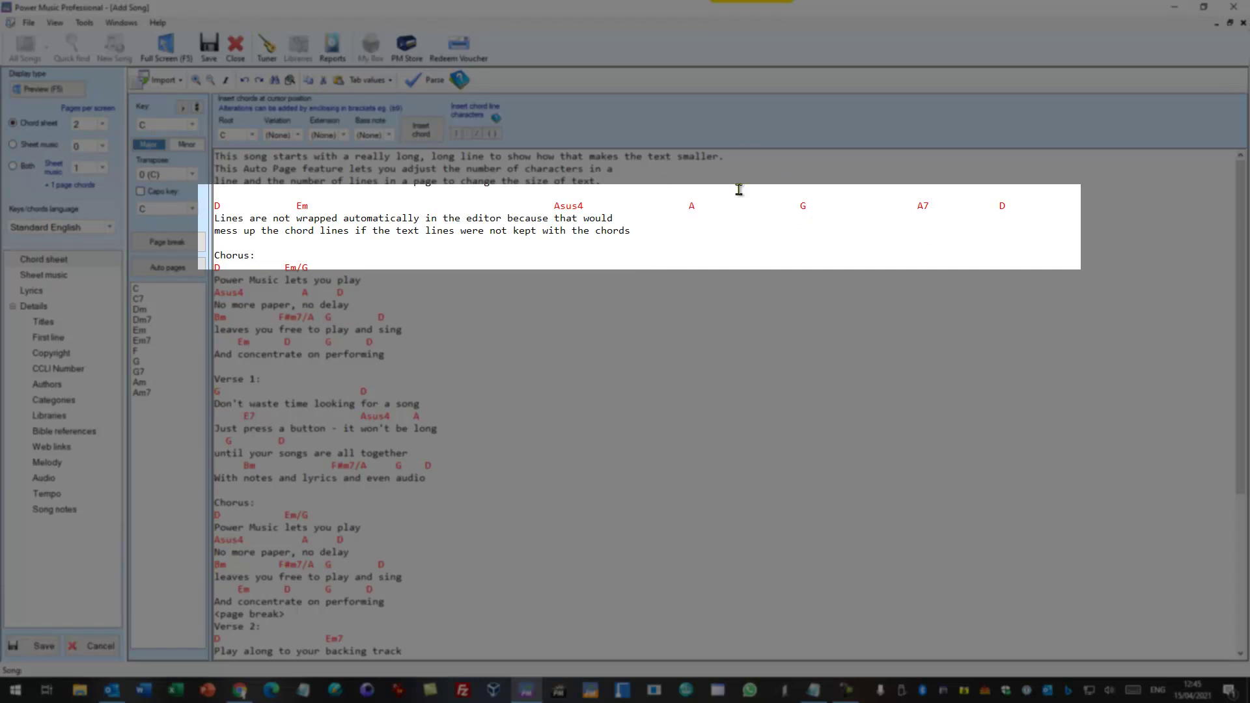
{"action": "left_click_drag", "start_coordinate": [1027, 206], "coordinate": [635, 208]}
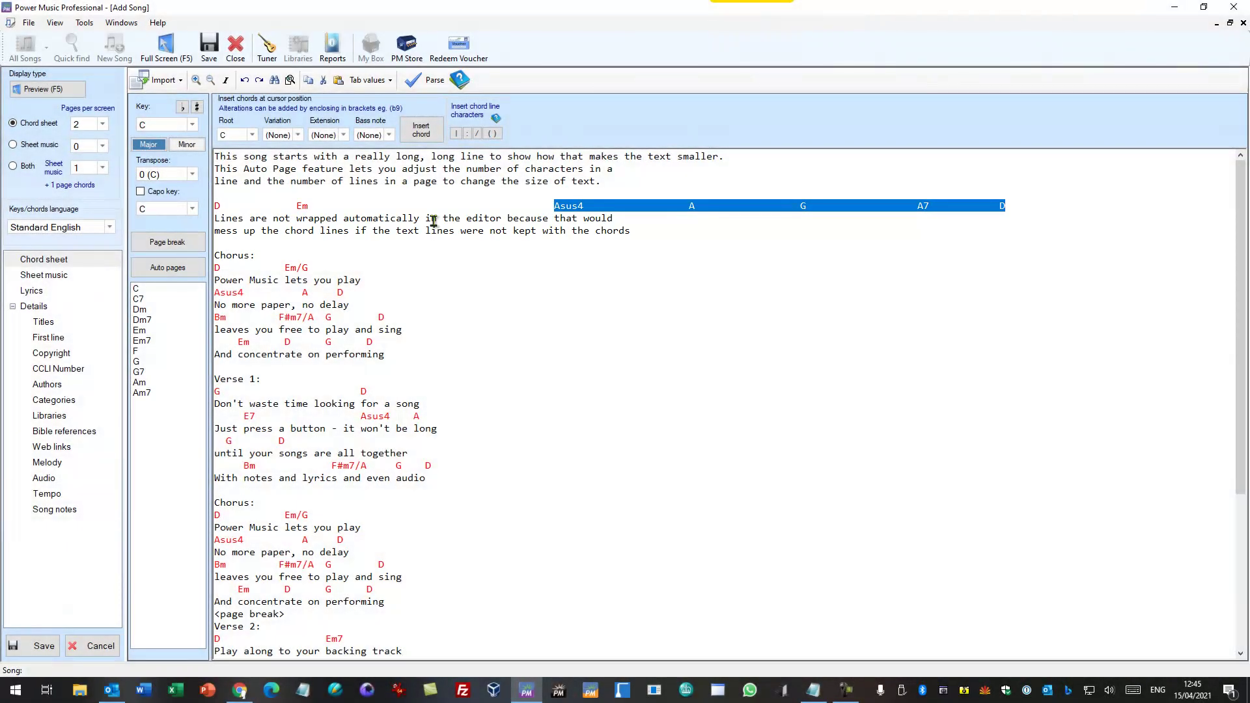
Rejoin the two manually split opening lines and remove the page break before Verse 2
{"action": "left_click", "coordinate": [622, 219]}
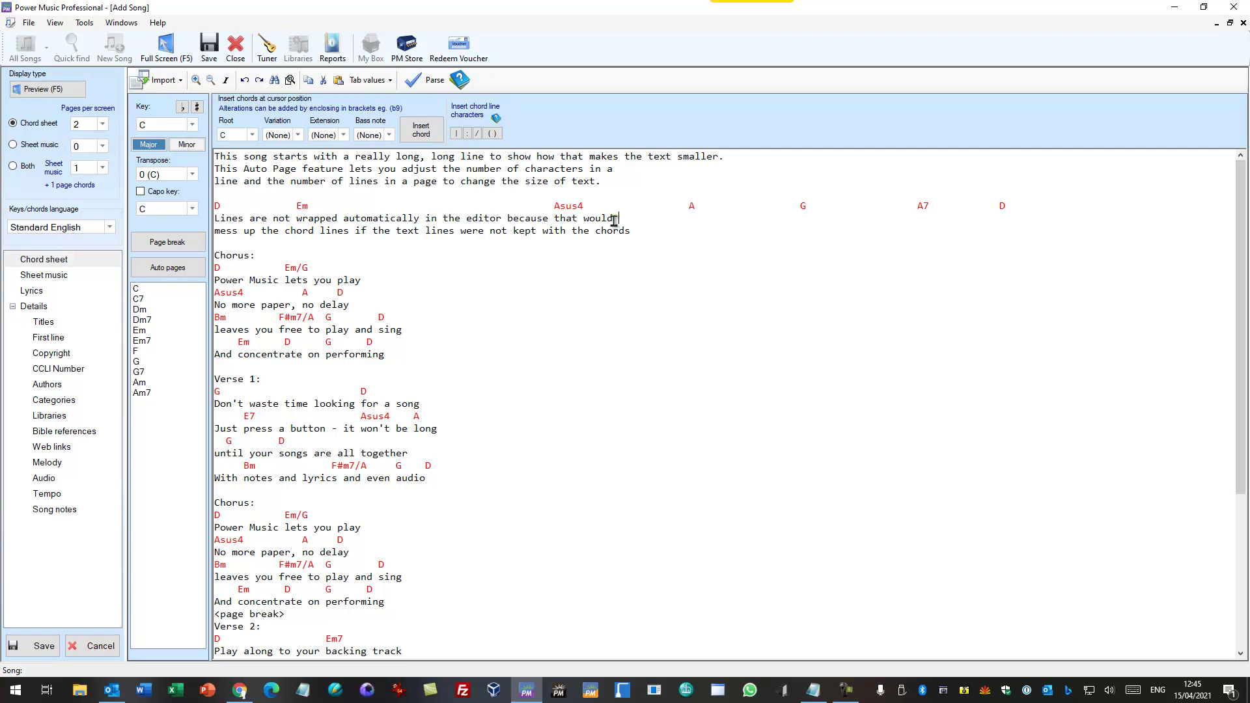
{"action": "key", "text": "Delete"}
{"action": "left_click", "coordinate": [620, 168]}
{"action": "key", "text": "Delete"}
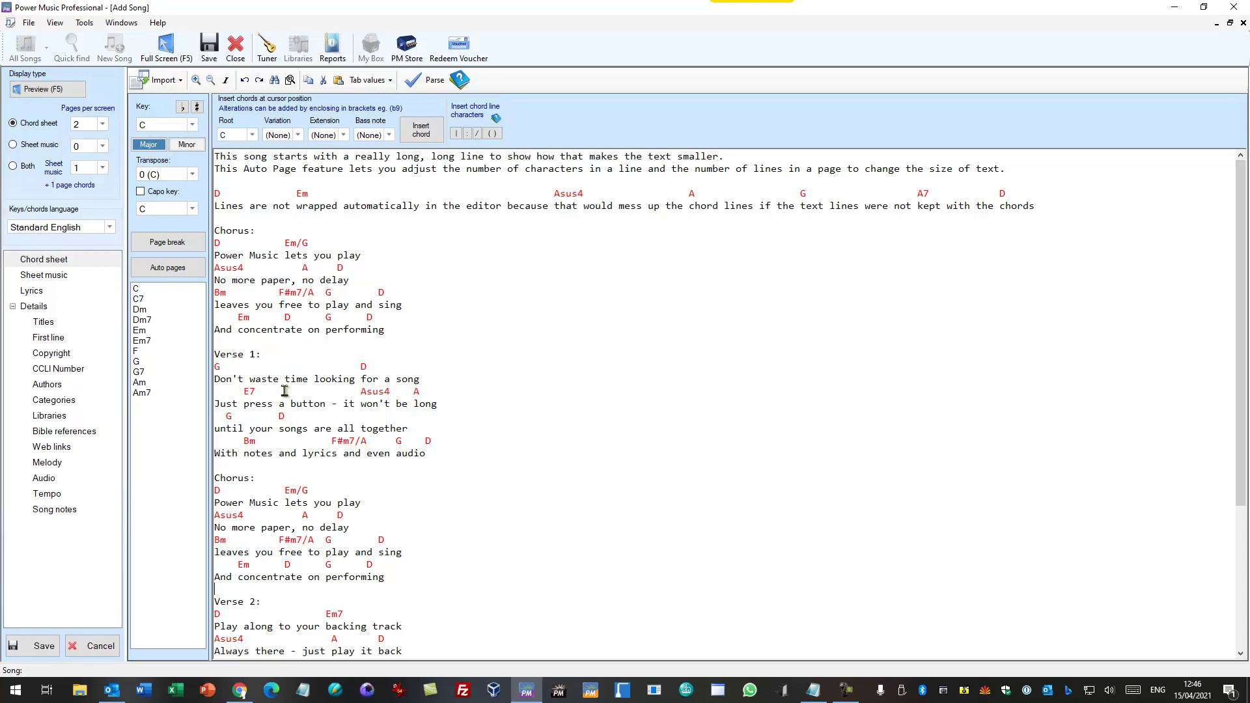
Auto-page the chord sheet with a longest line of 66 characters and a longest page of 32 lines
{"action": "left_click", "coordinate": [162, 268]}
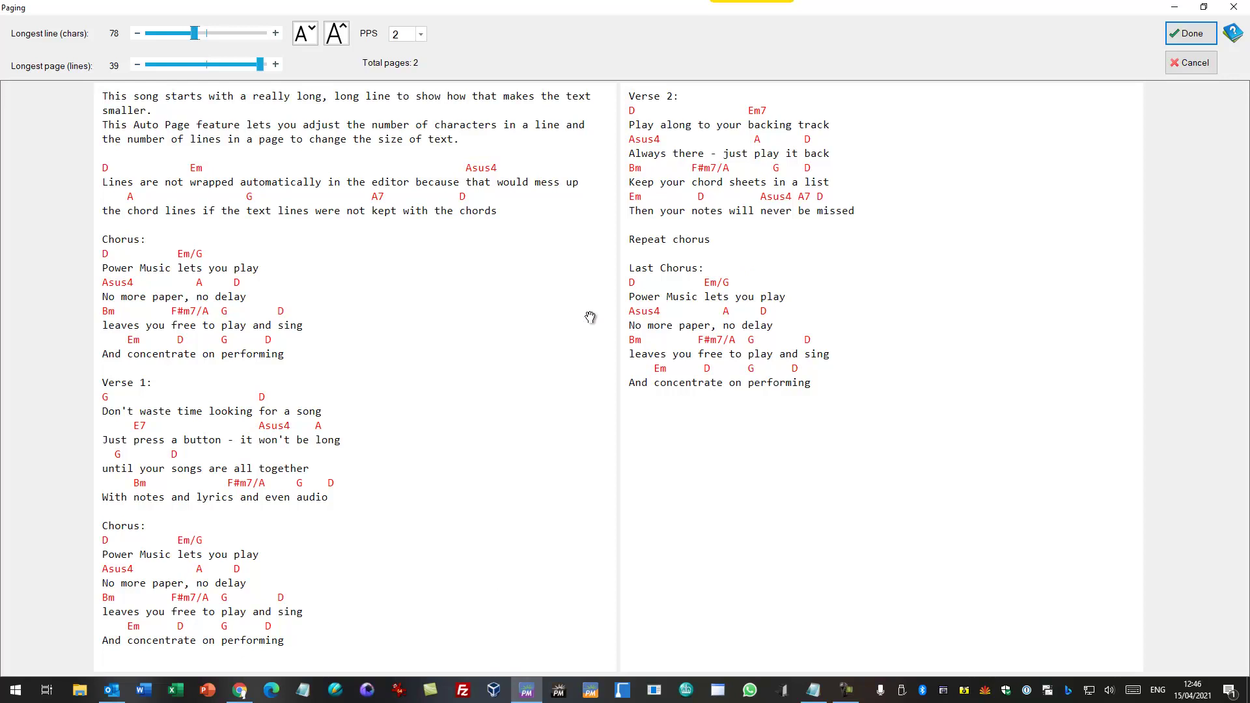
{"action": "left_click", "coordinate": [337, 36]}
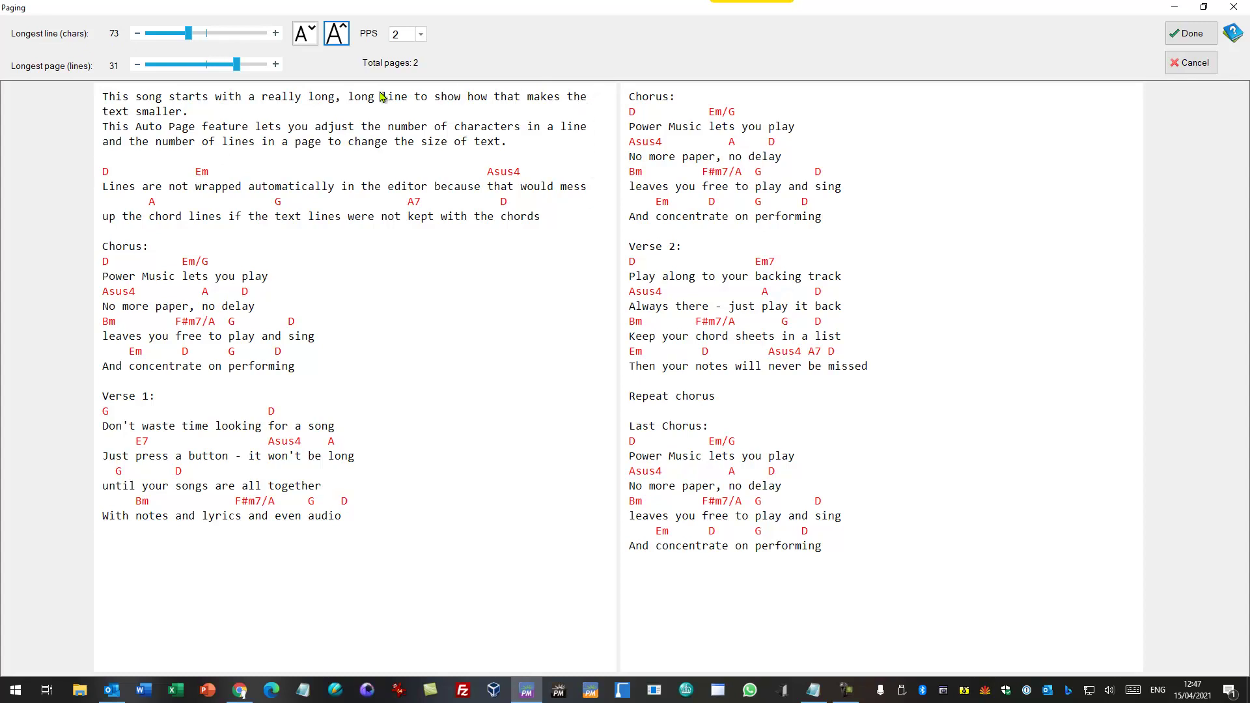
{"action": "left_click_drag", "start_coordinate": [188, 35], "coordinate": [183, 40]}
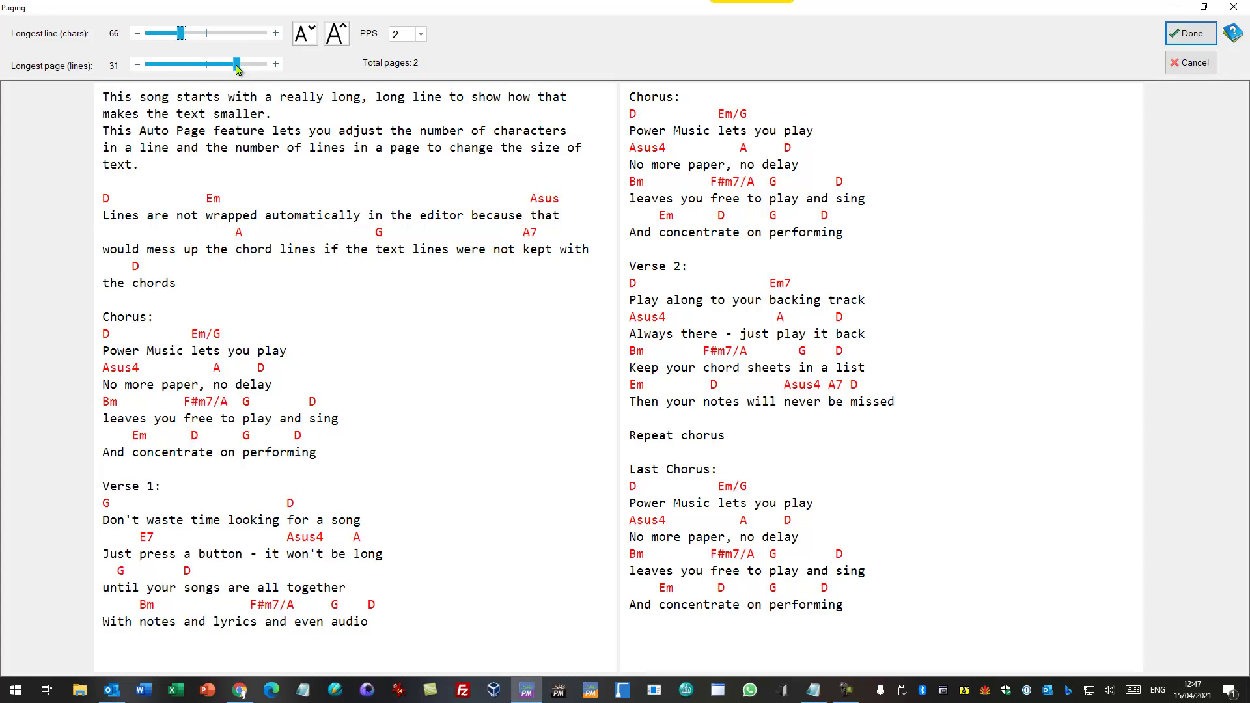
{"action": "left_click_drag", "start_coordinate": [236, 67], "coordinate": [204, 66]}
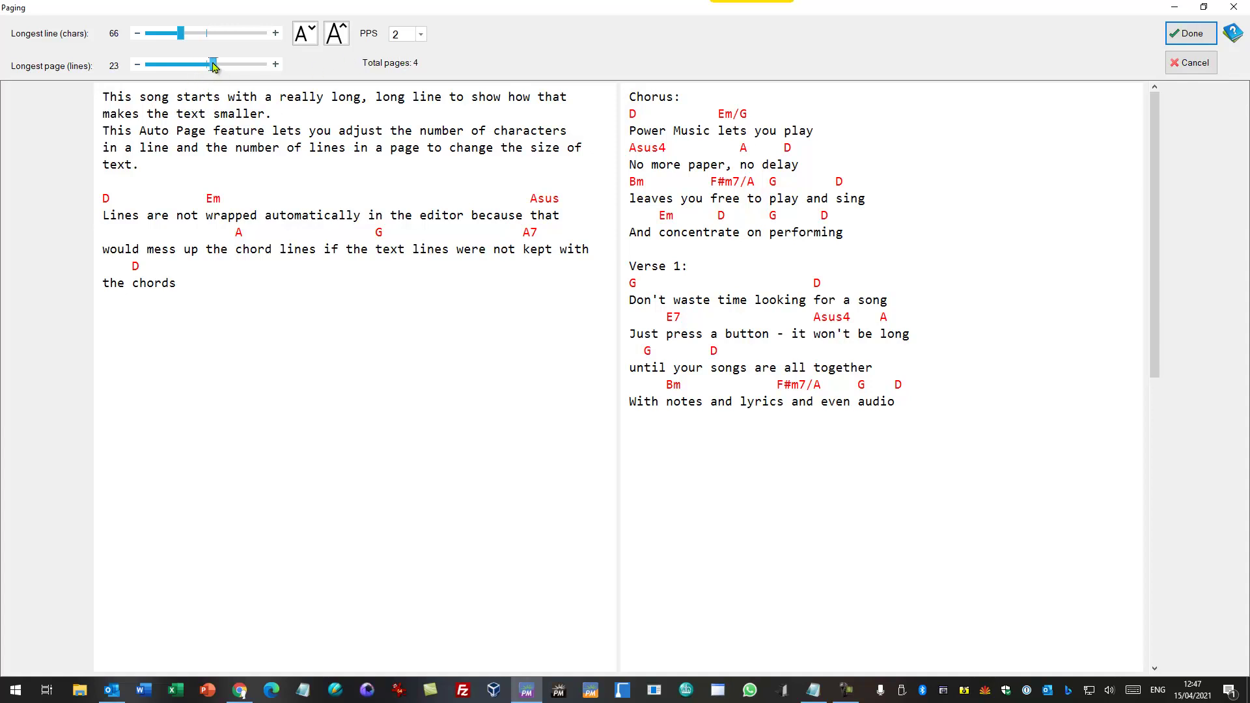
{"action": "left_click_drag", "start_coordinate": [205, 67], "coordinate": [239, 65]}
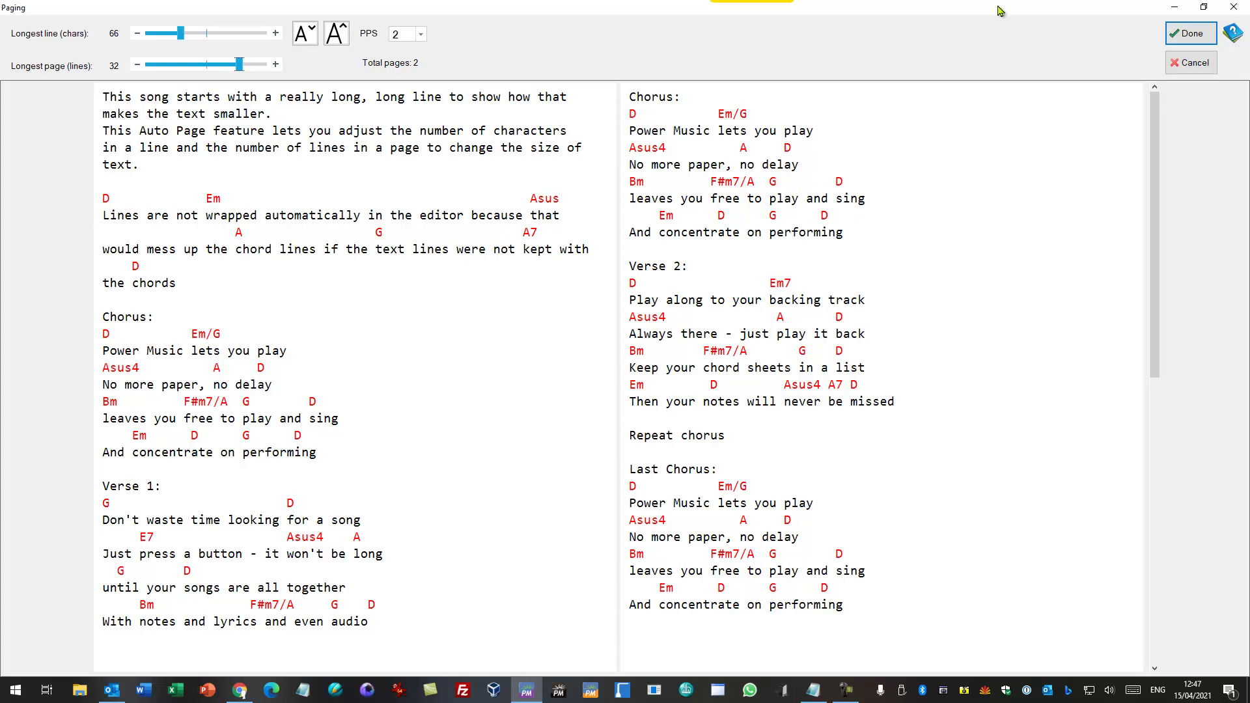
{"action": "left_click", "coordinate": [1185, 36]}
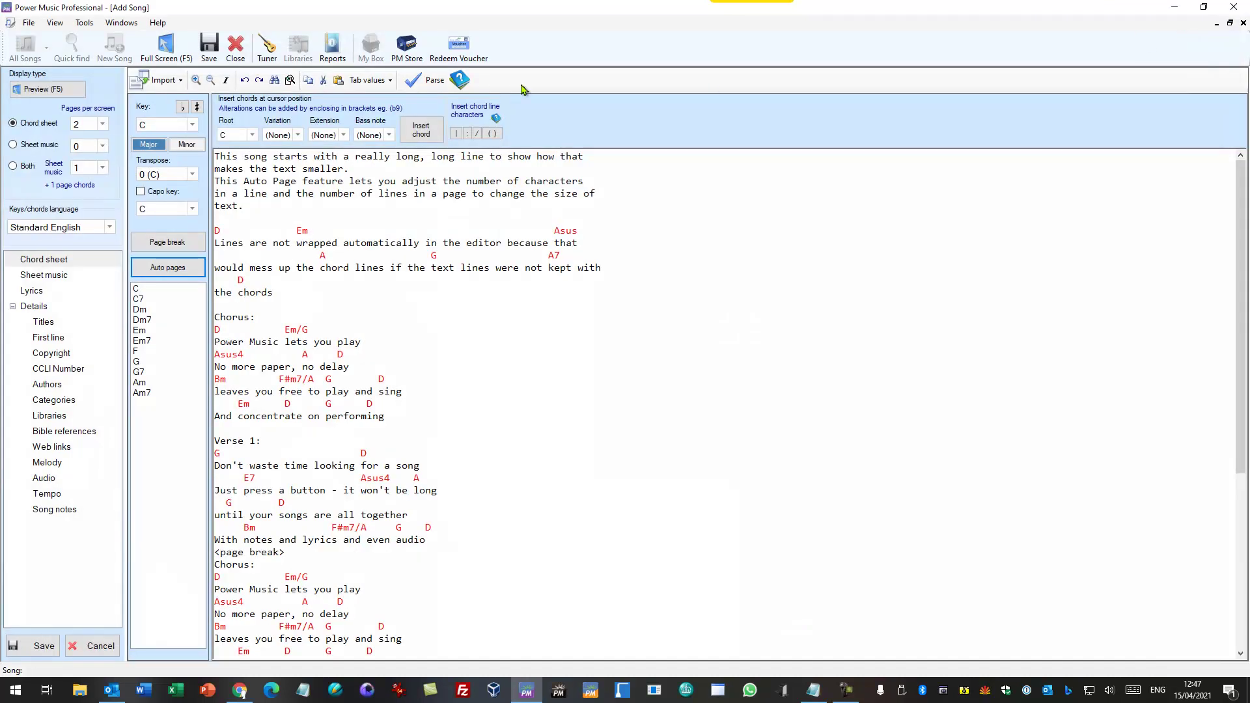
Save the song under the title "Auto Page" and display it in full screen
{"action": "left_click", "coordinate": [54, 323]}
{"action": "left_click", "coordinate": [153, 116]}
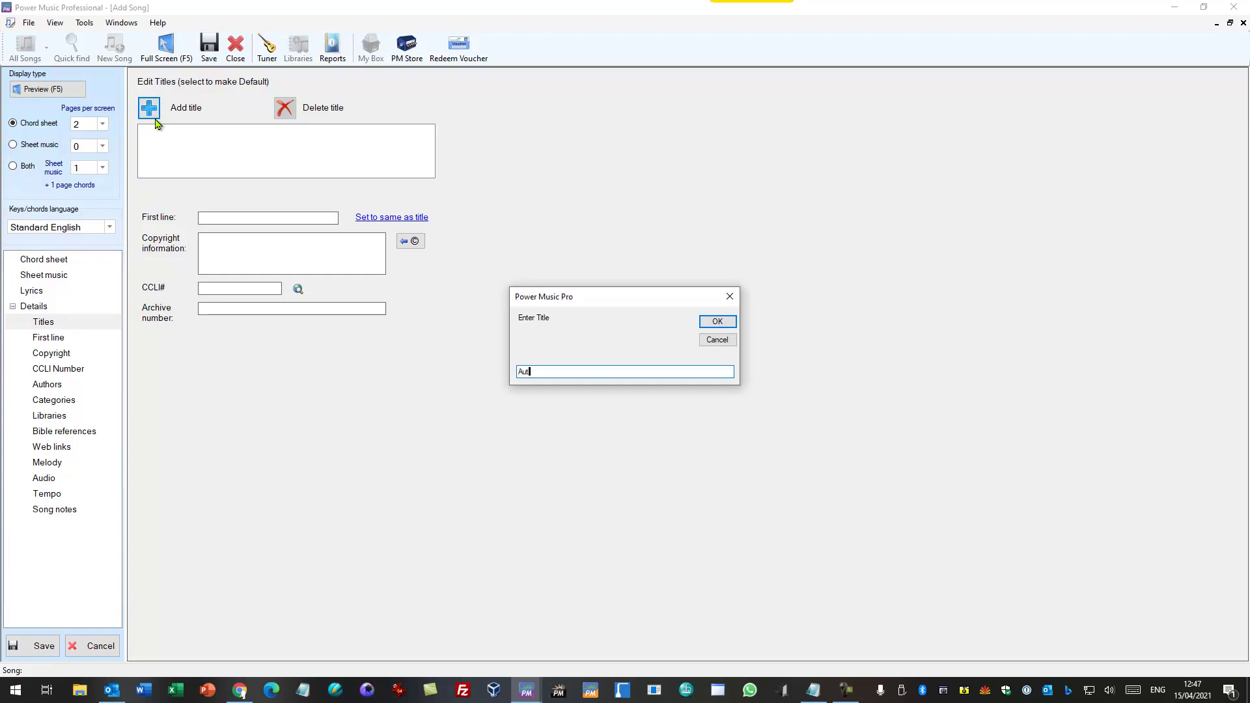
{"action": "left_click", "coordinate": [713, 326]}
{"action": "left_click", "coordinate": [212, 44]}
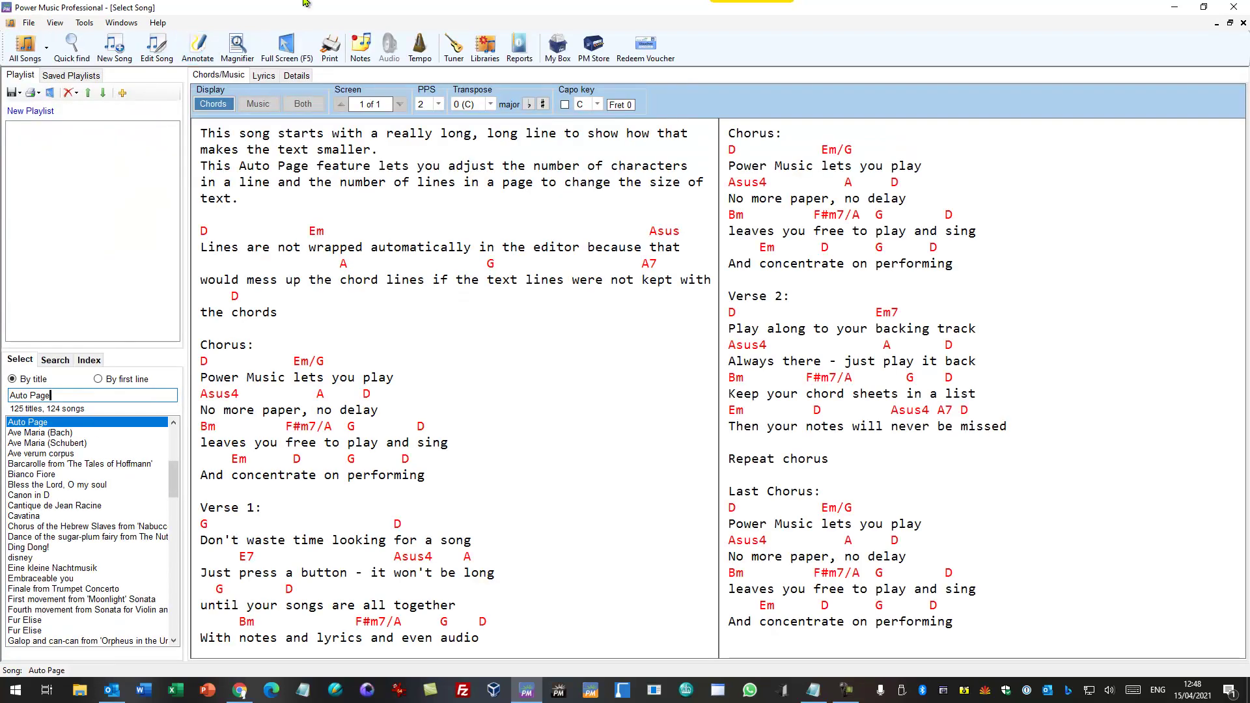
{"action": "left_click", "coordinate": [287, 45]}
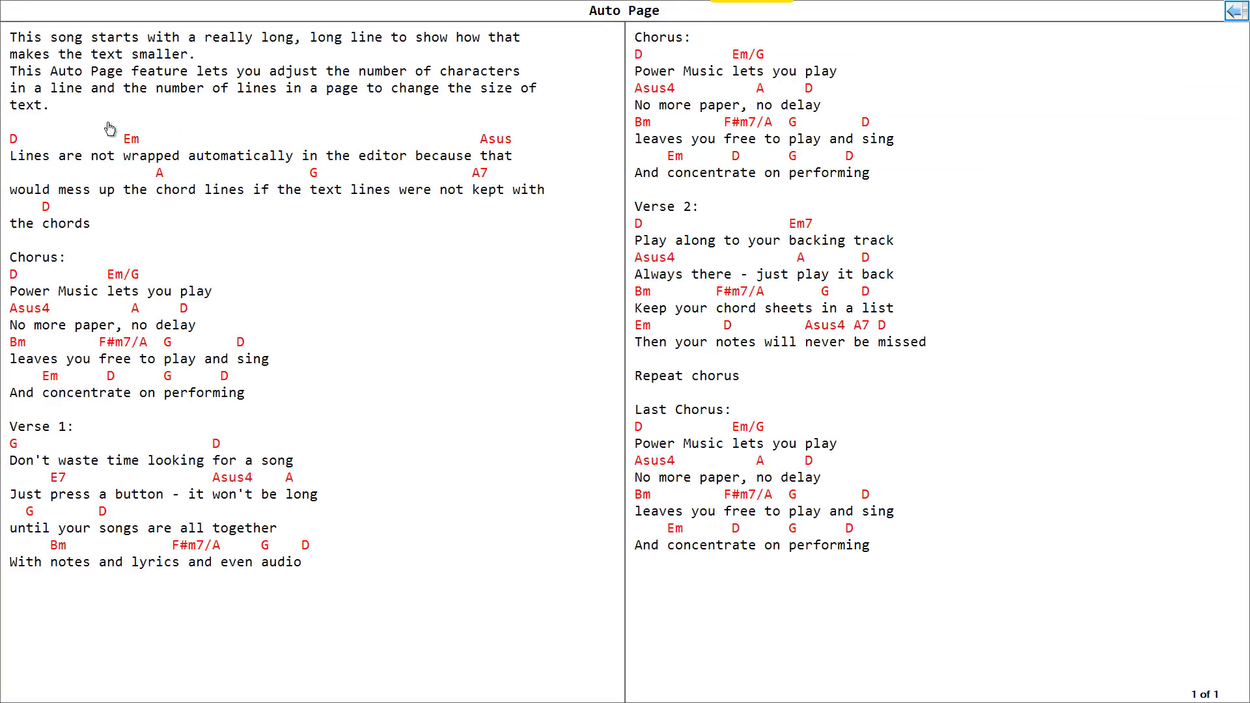